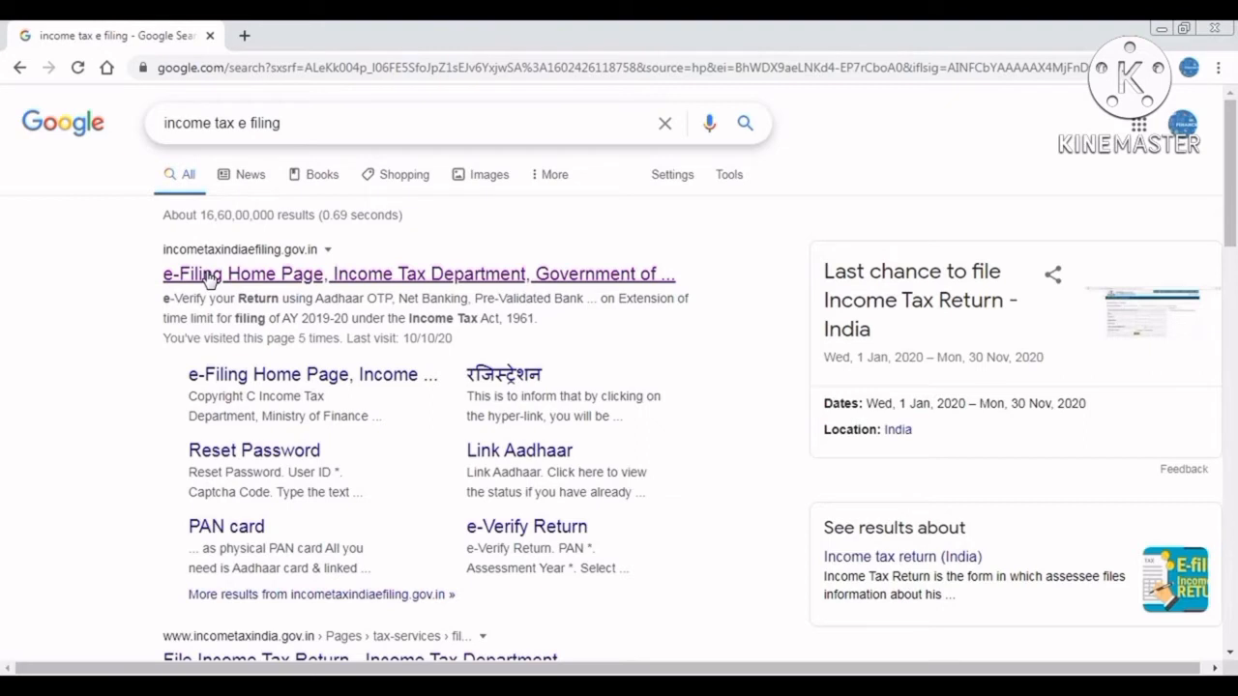
Open the 'e-Filing Home Page, Income Tax Department' result from the Google search results.
{"action": "left_click", "coordinate": [208, 275]}
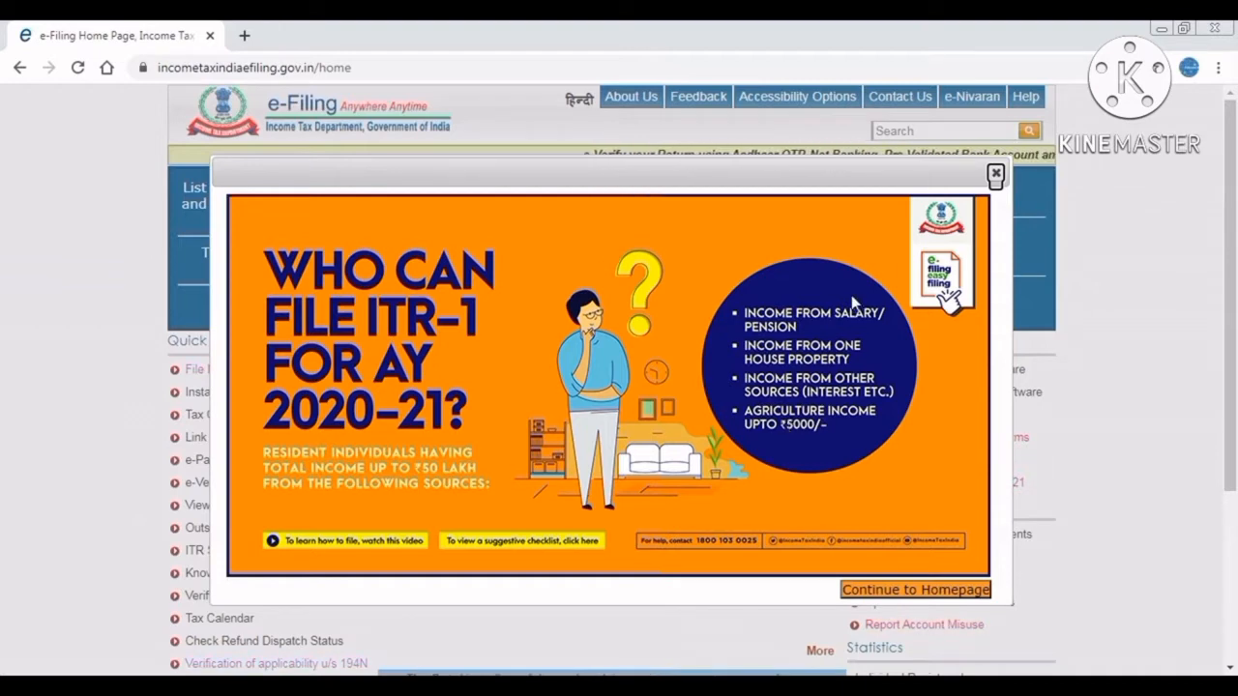
Dismiss the 'Who can file ITR-1 for AY 2020-21' notice to reveal the home page.
{"action": "left_click", "coordinate": [996, 175]}
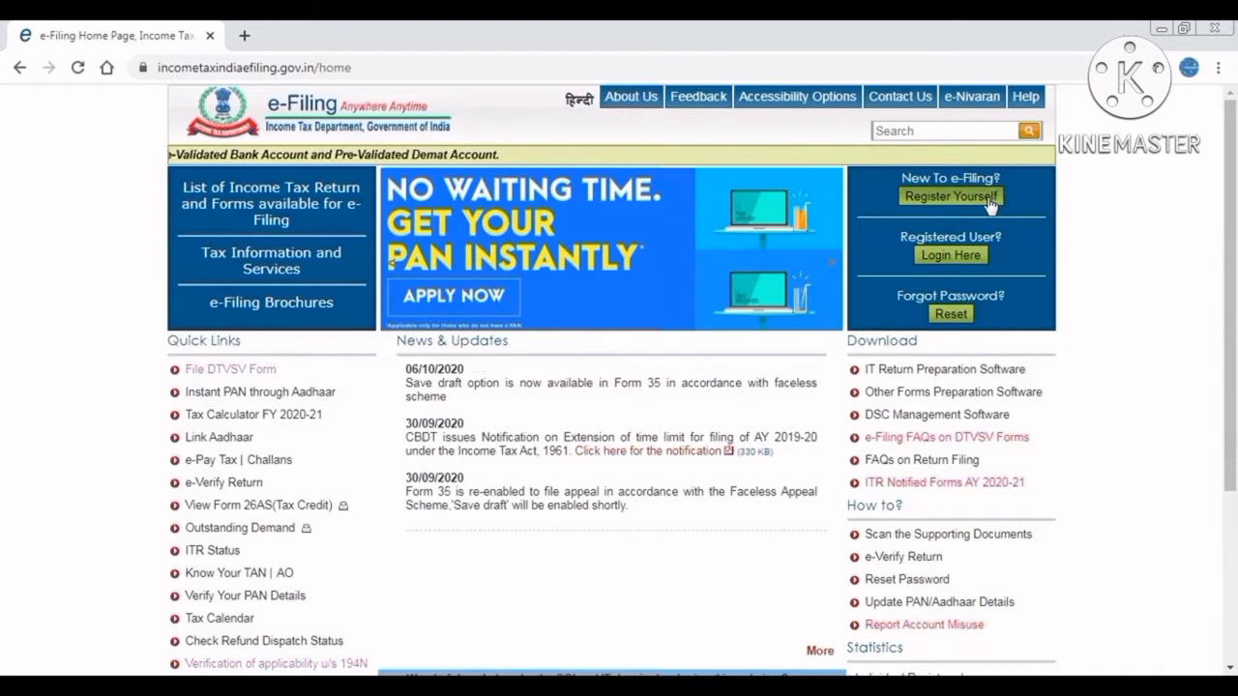
Begin registration with Individual as the user type and continue to the registration form.
{"action": "left_click", "coordinate": [990, 198]}
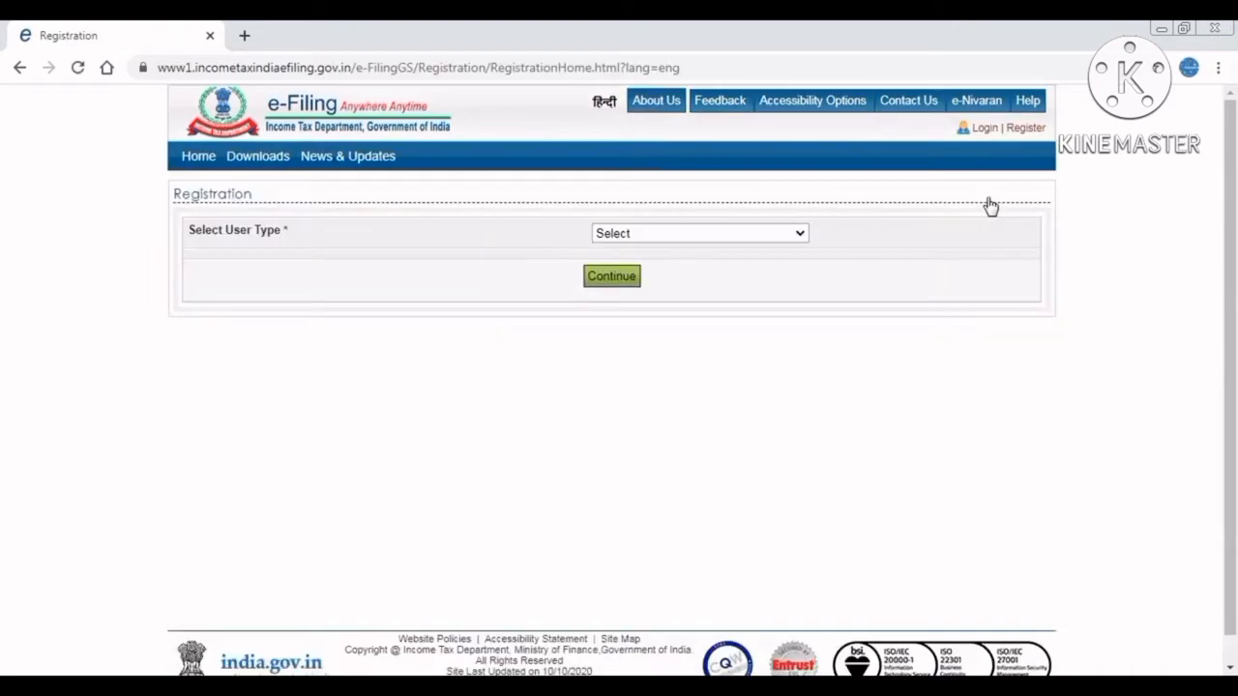
{"action": "left_click", "coordinate": [657, 237]}
{"action": "key", "text": "Down"}
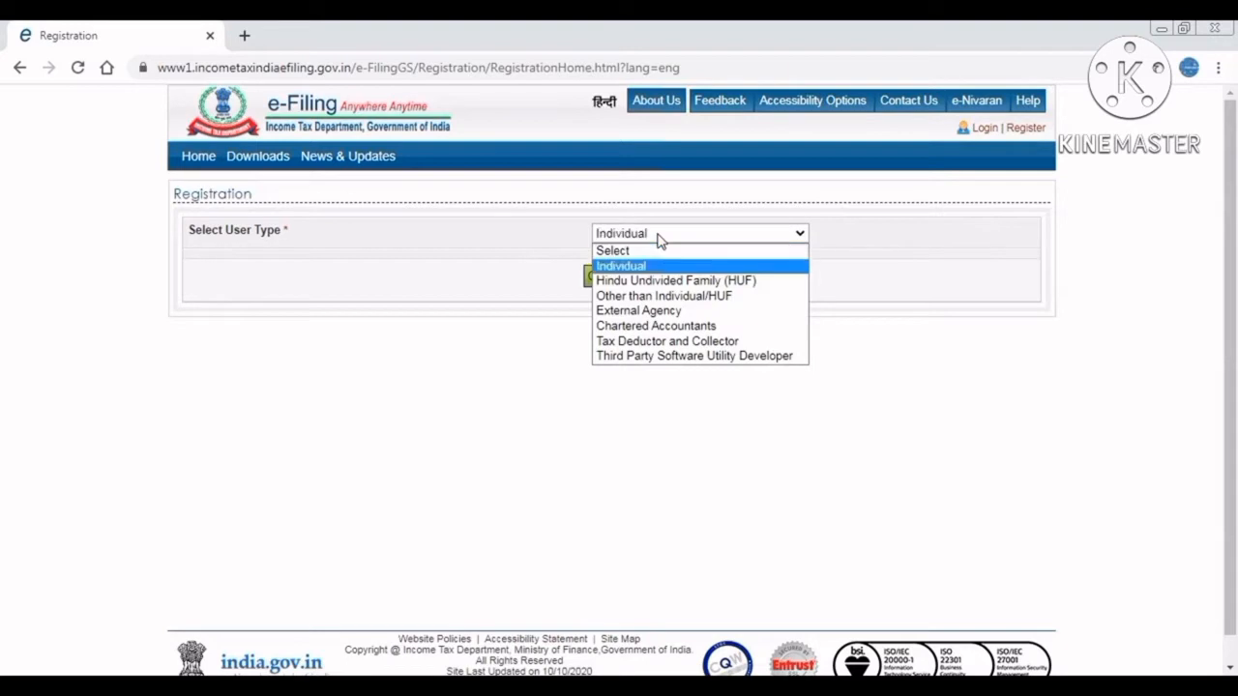
{"action": "key", "text": "Return"}
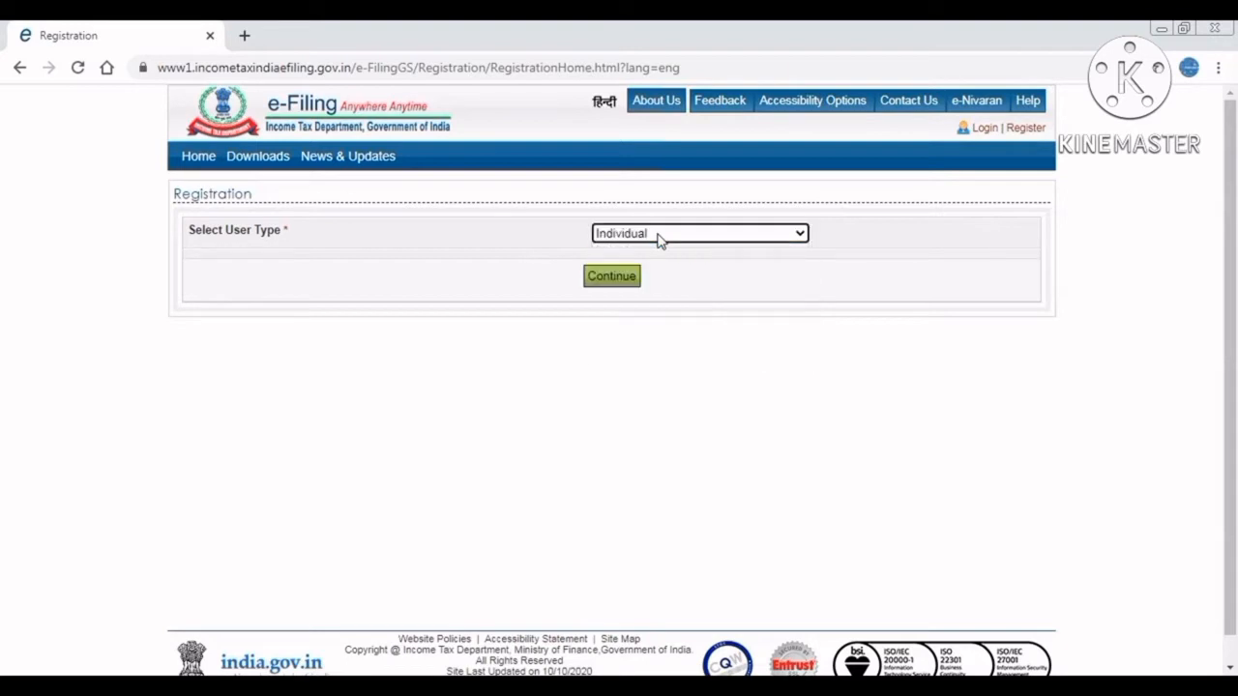
{"action": "left_click", "coordinate": [612, 288]}
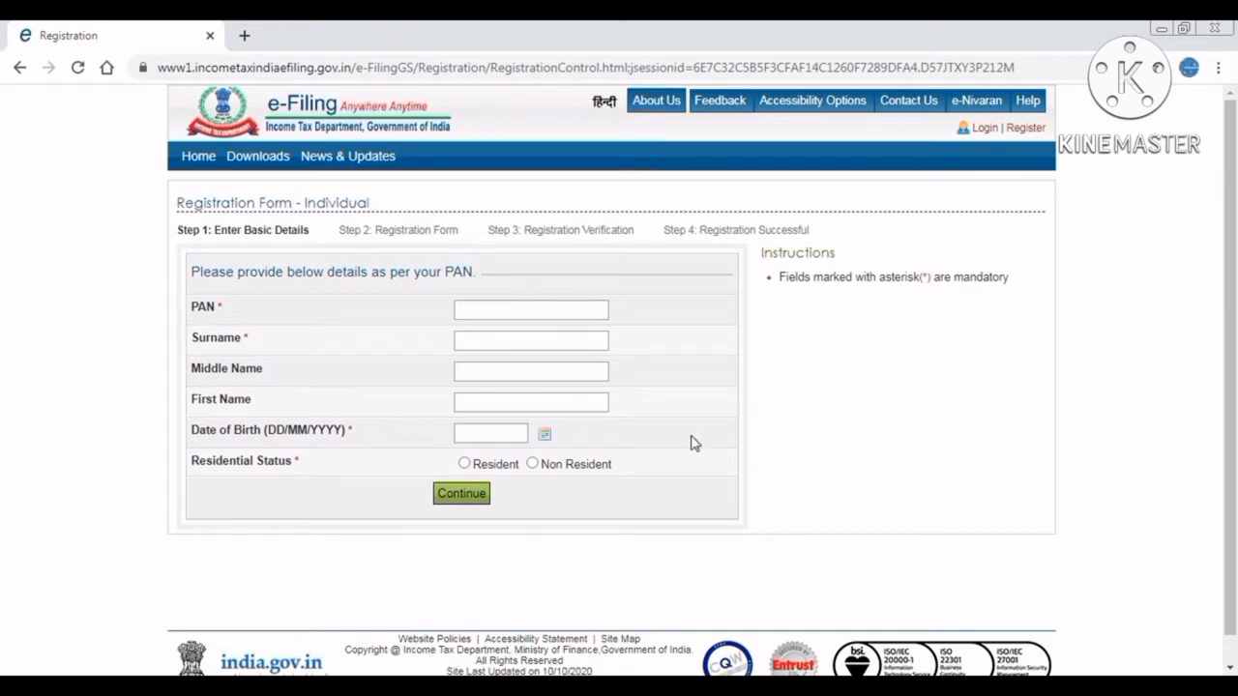
Log in to the portal with the user ID, the account password and the captcha code.
{"action": "left_click", "coordinate": [983, 129]}
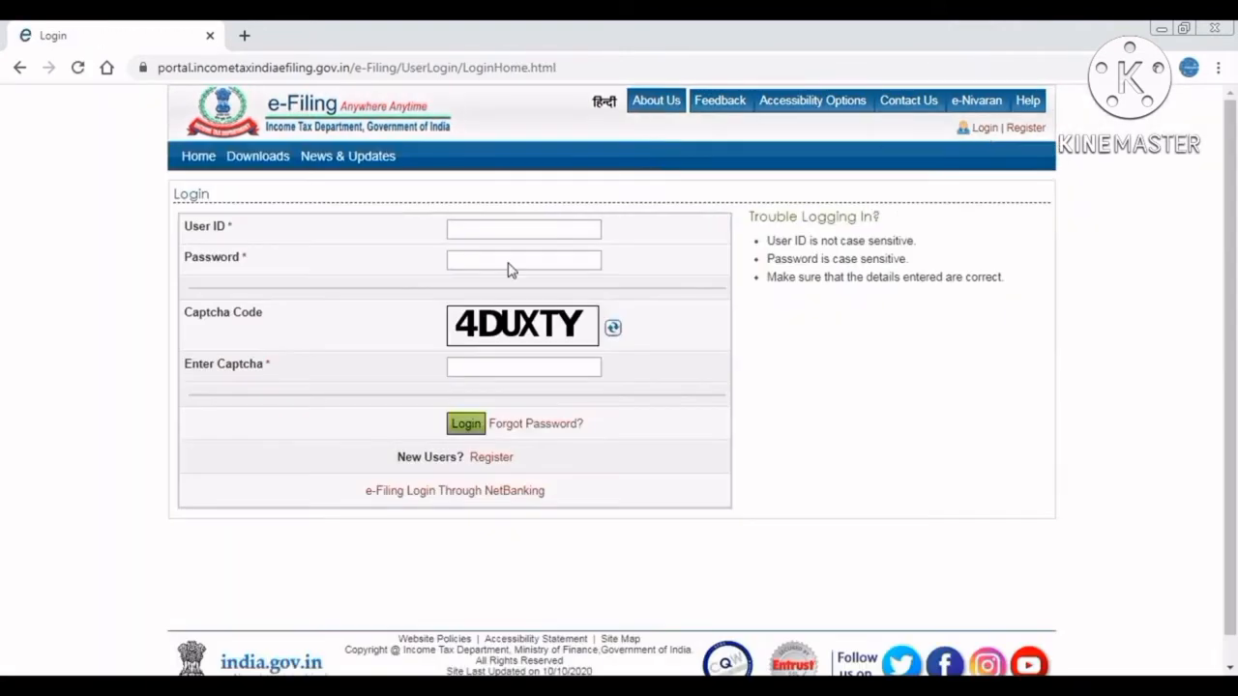
{"action": "left_click", "coordinate": [544, 233]}
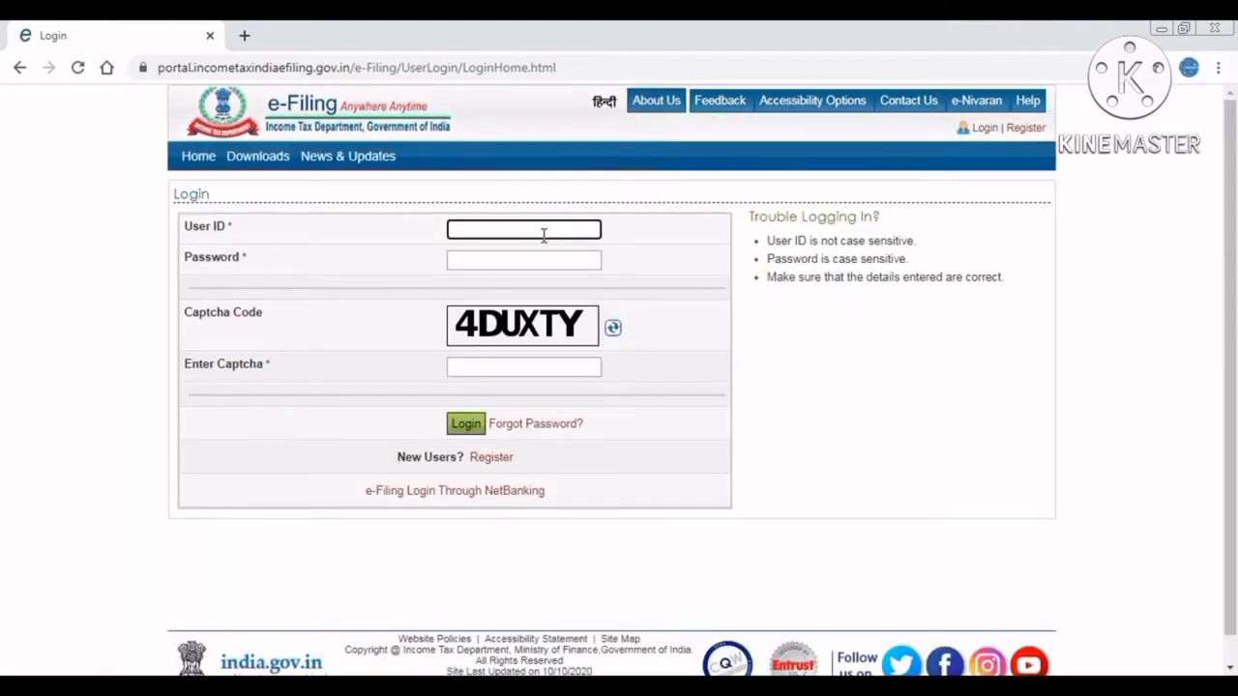
{"action": "type", "text": "ABCDE"}
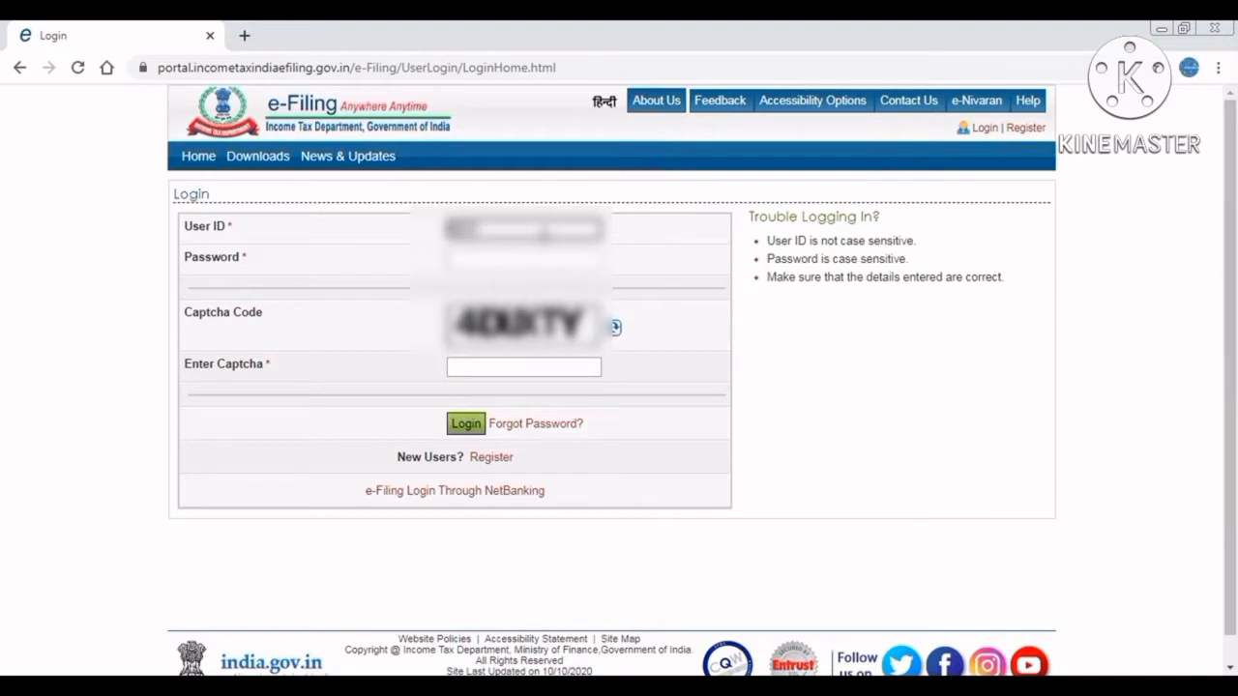
{"action": "type", "text": "123"}
{"action": "key", "text": "Tab"}
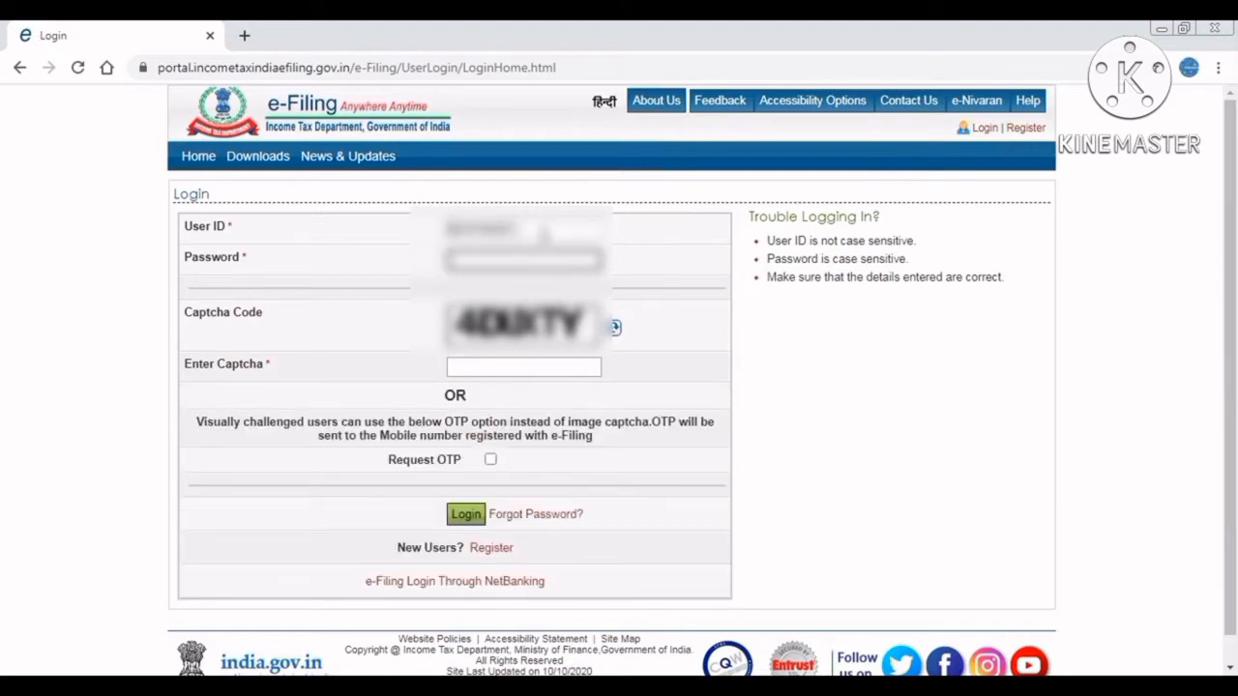
{"action": "type", "text": "abcdefg"}
{"action": "left_click", "coordinate": [509, 368]}
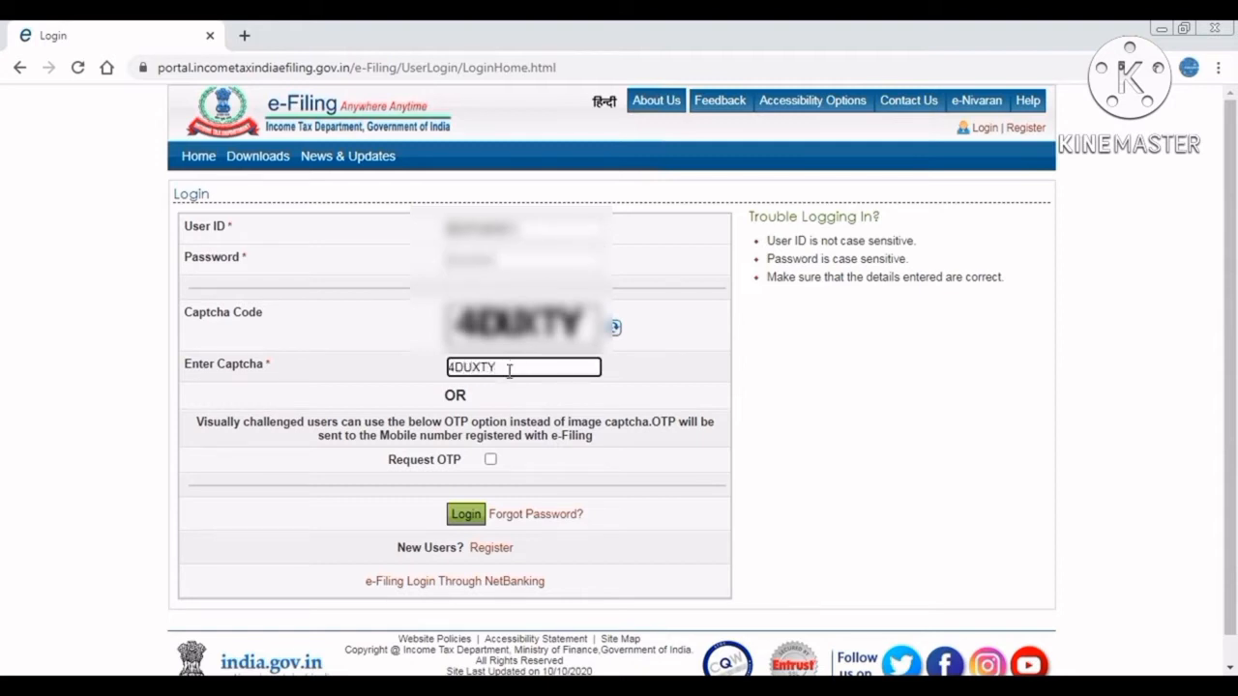
{"action": "left_click", "coordinate": [466, 523]}
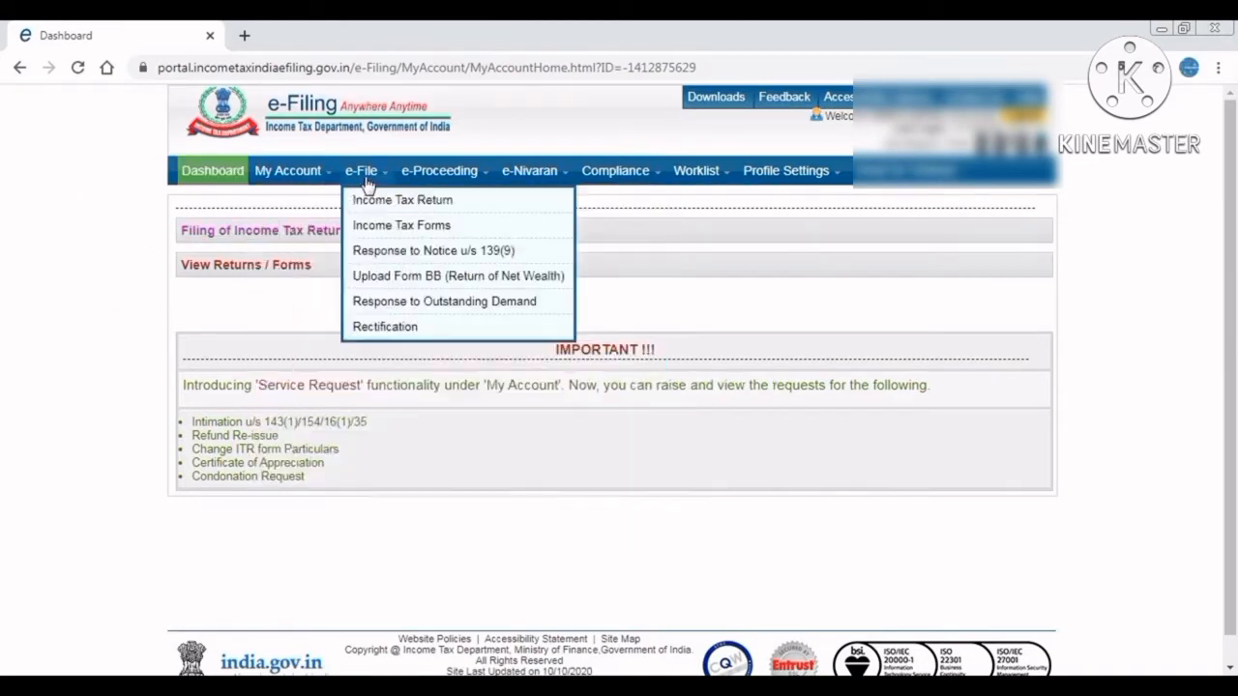
Go to e-File > Income Tax Return to reach the return filing page.
{"action": "mouse_move", "coordinate": [290, 176]}
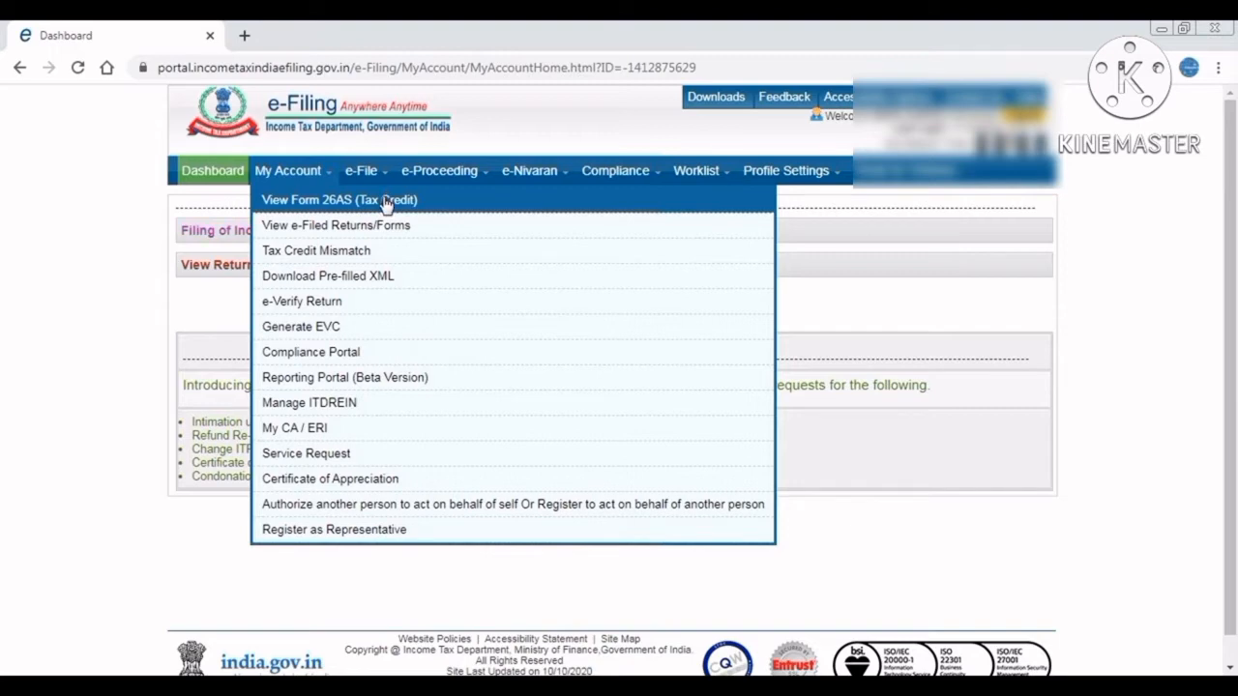
{"action": "mouse_move", "coordinate": [387, 168]}
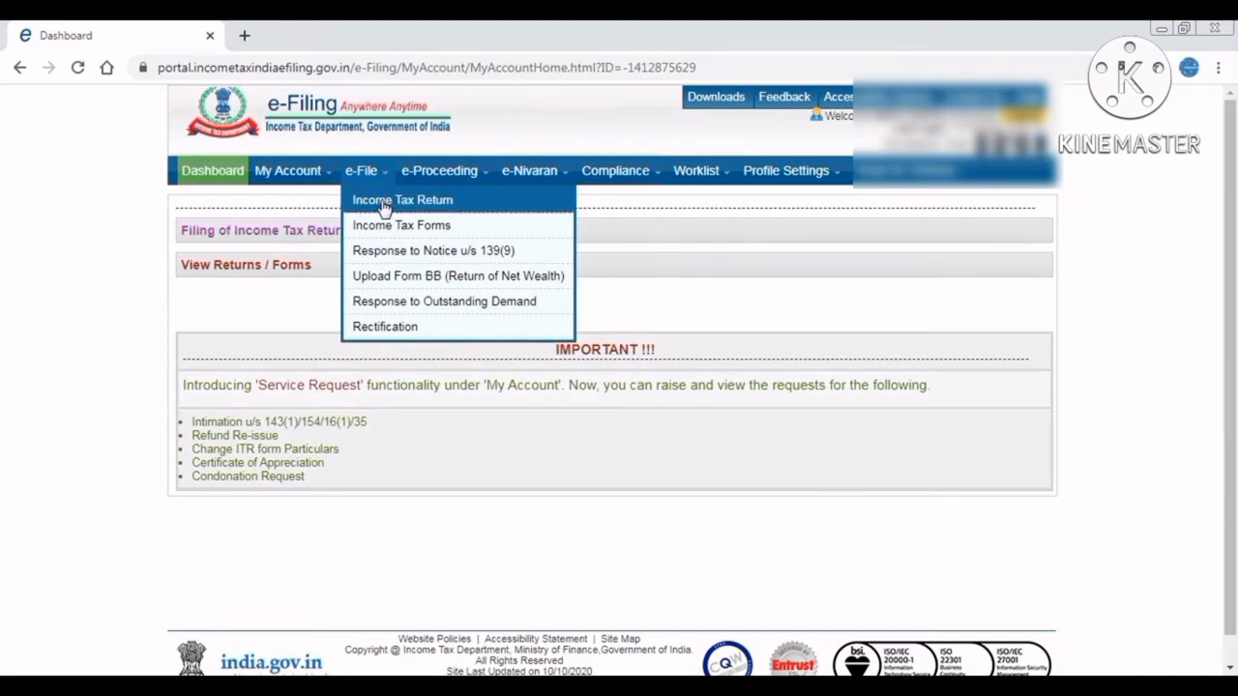
{"action": "left_click", "coordinate": [382, 205]}
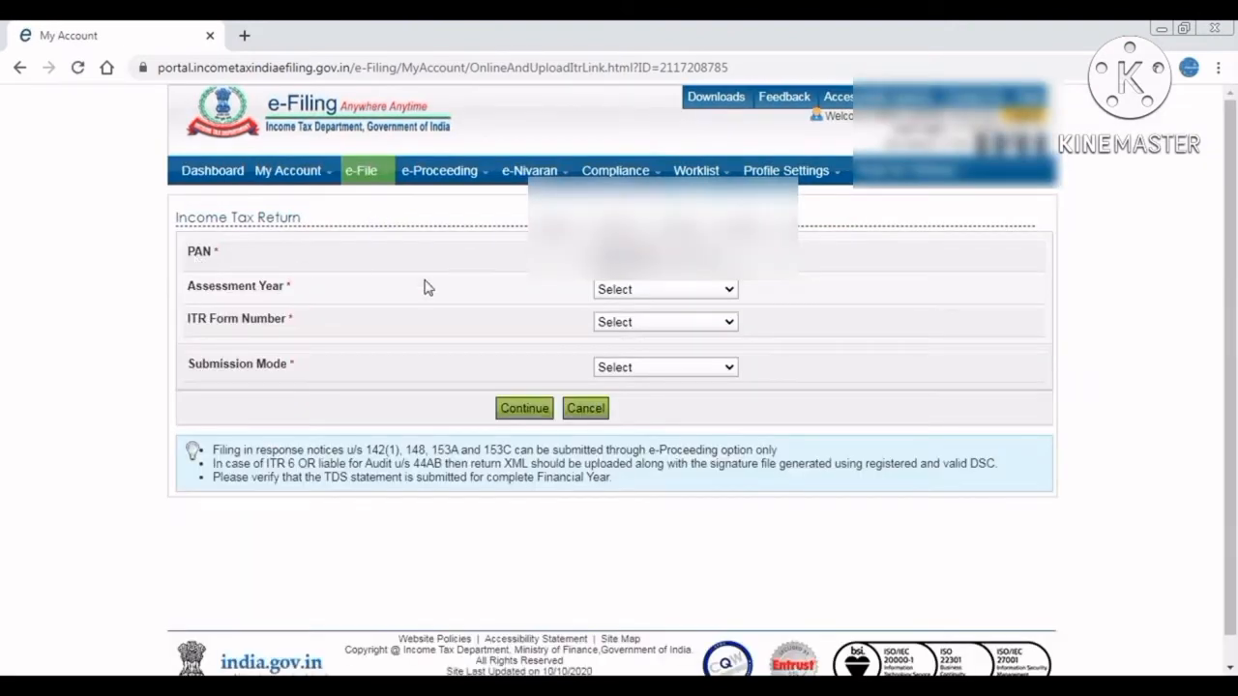
Choose AY 2020-21, ITR-1, Original/Revised Return and Prepare and Submit Online.
{"action": "left_click", "coordinate": [681, 292]}
{"action": "key", "text": "Down"}
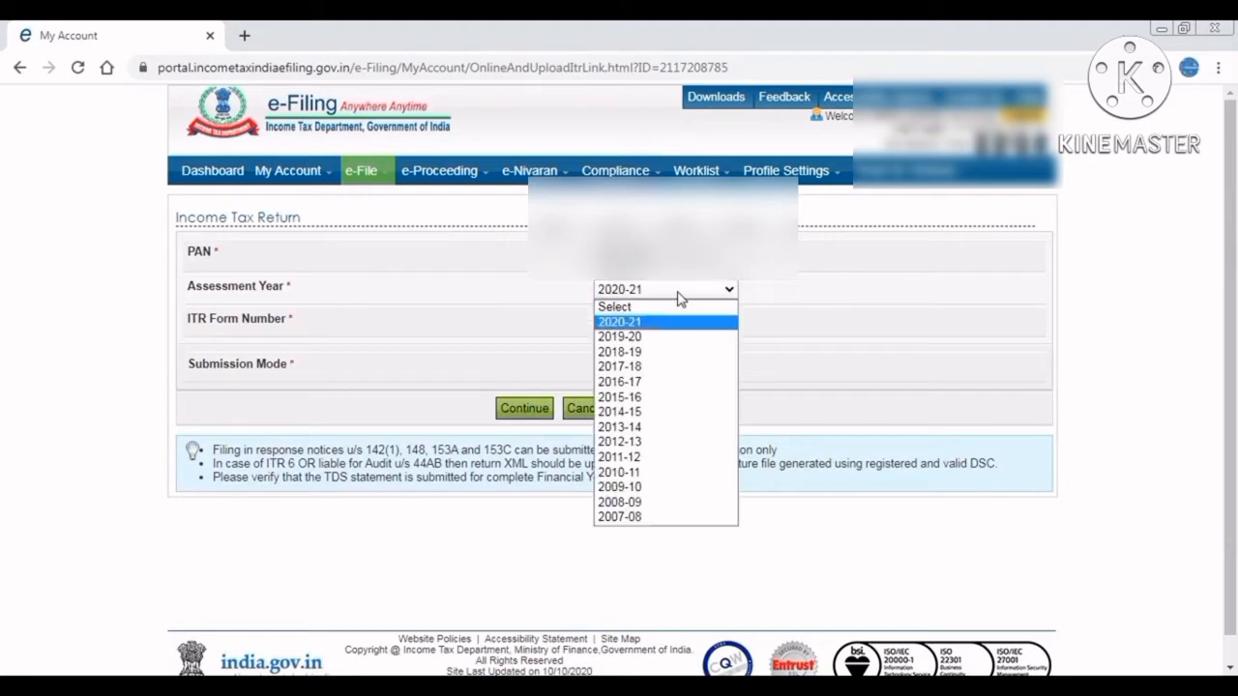
{"action": "key", "text": "Return"}
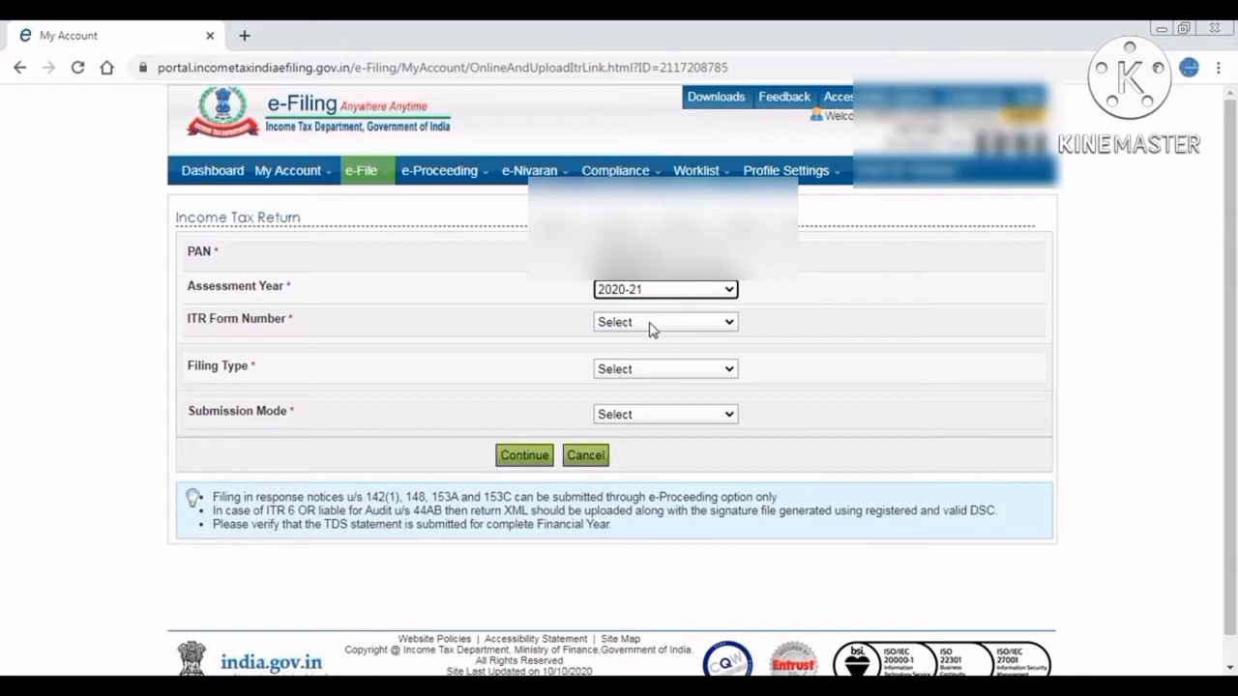
{"action": "left_click", "coordinate": [650, 326]}
{"action": "key", "text": "Down"}
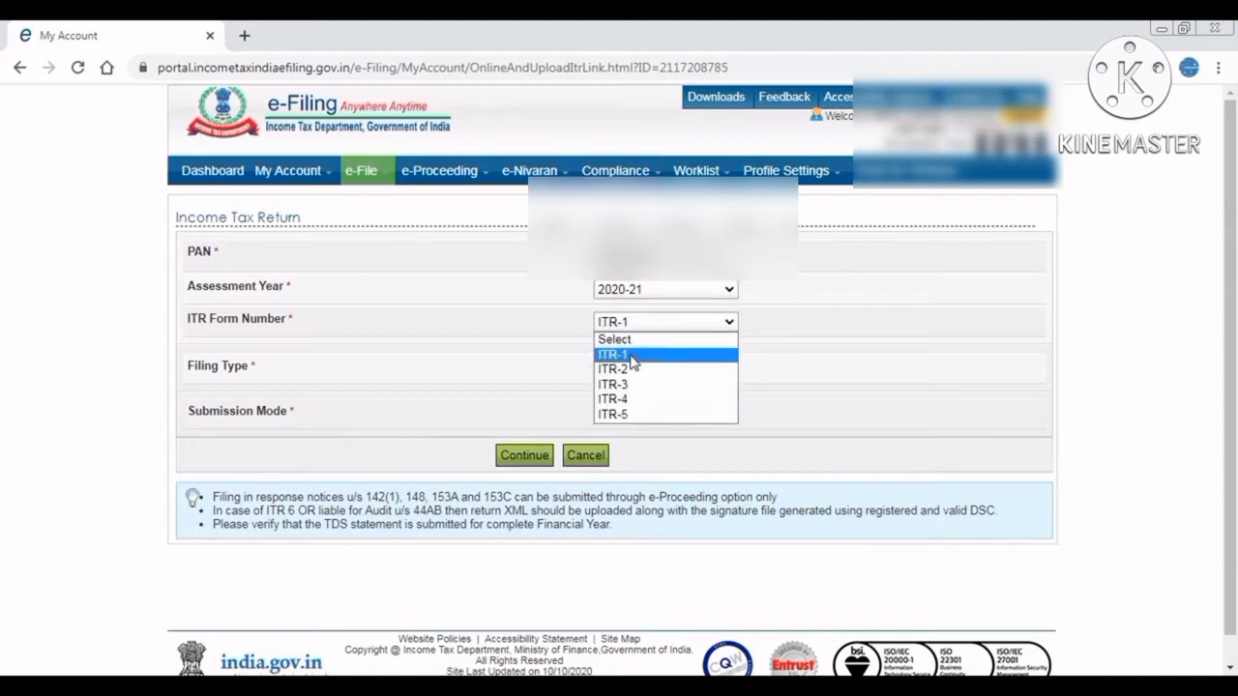
{"action": "left_click", "coordinate": [630, 356]}
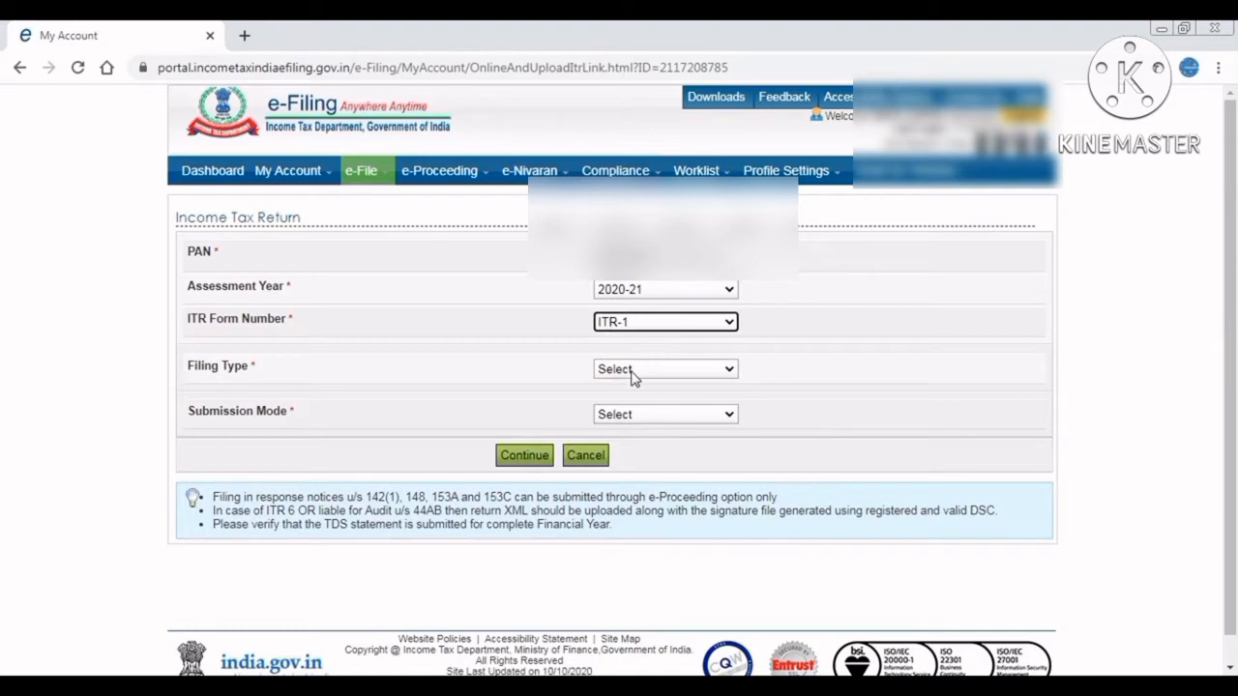
{"action": "left_click", "coordinate": [630, 375]}
{"action": "left_click", "coordinate": [642, 404]}
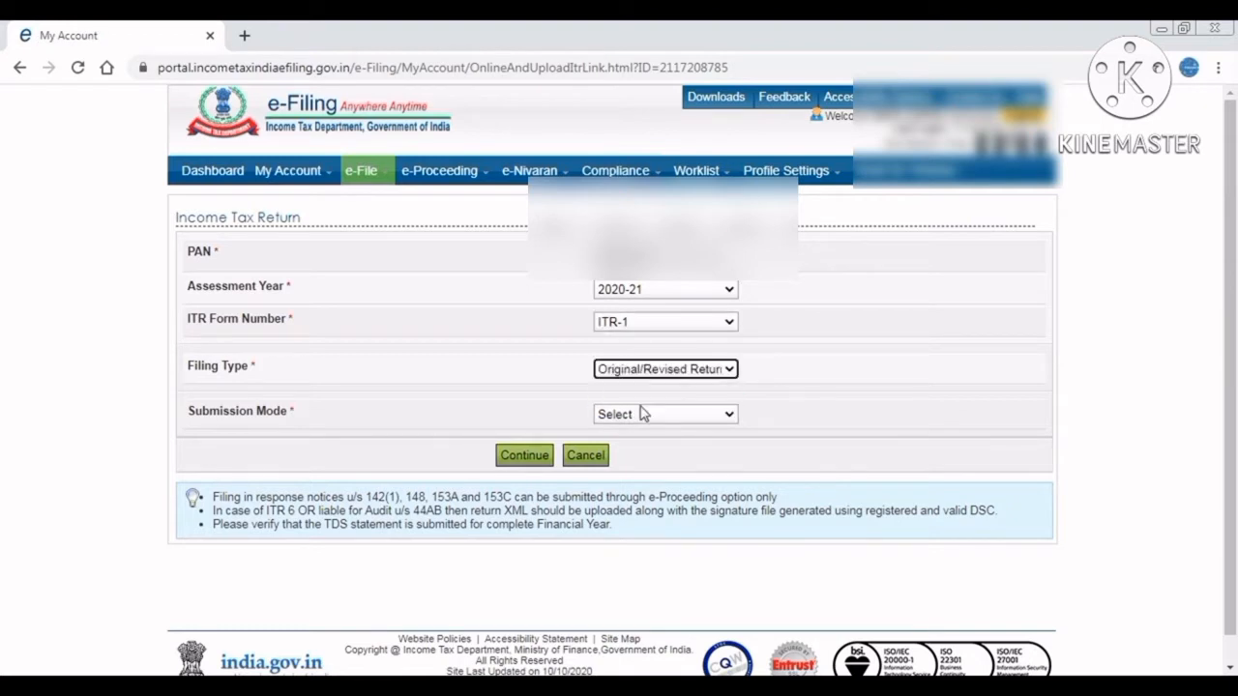
{"action": "left_click", "coordinate": [643, 415]}
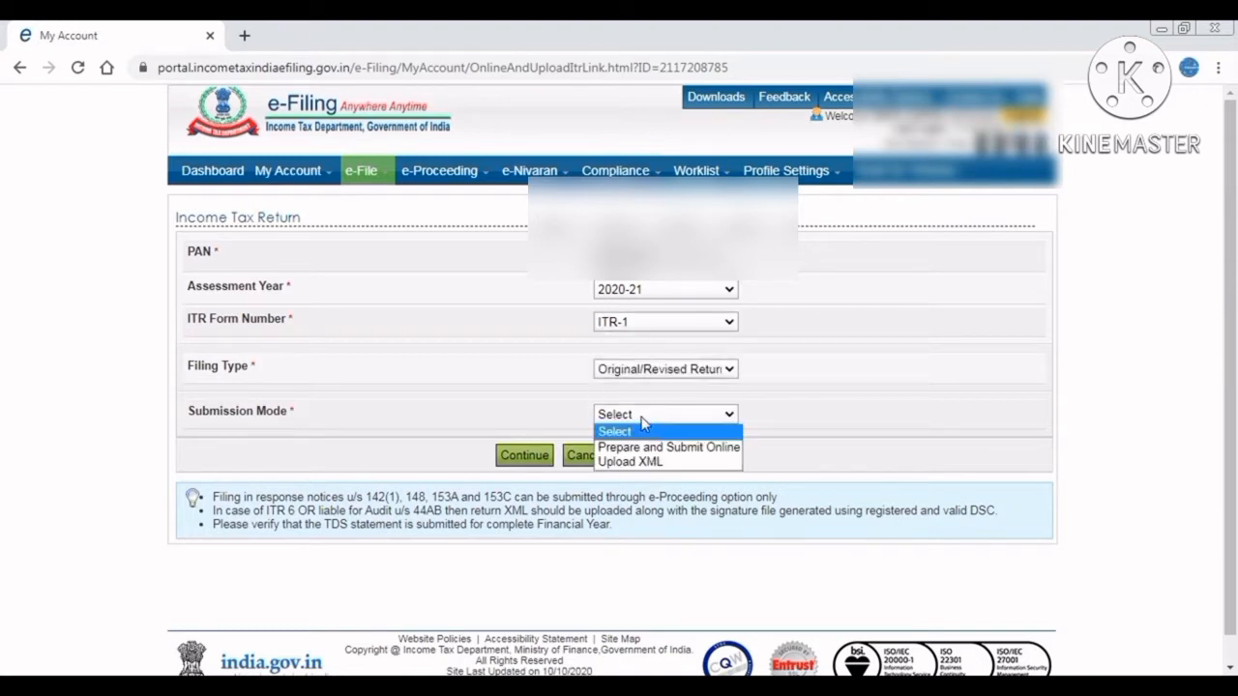
{"action": "key", "text": "Down"}
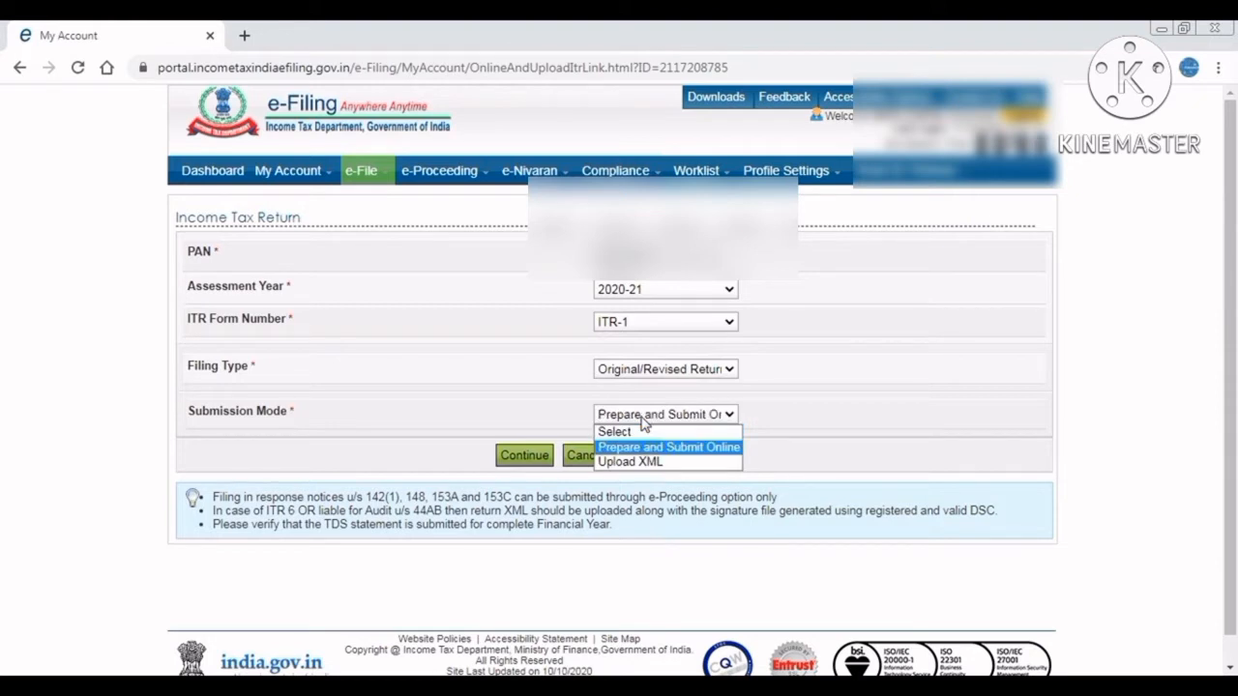
{"action": "key", "text": "Return"}
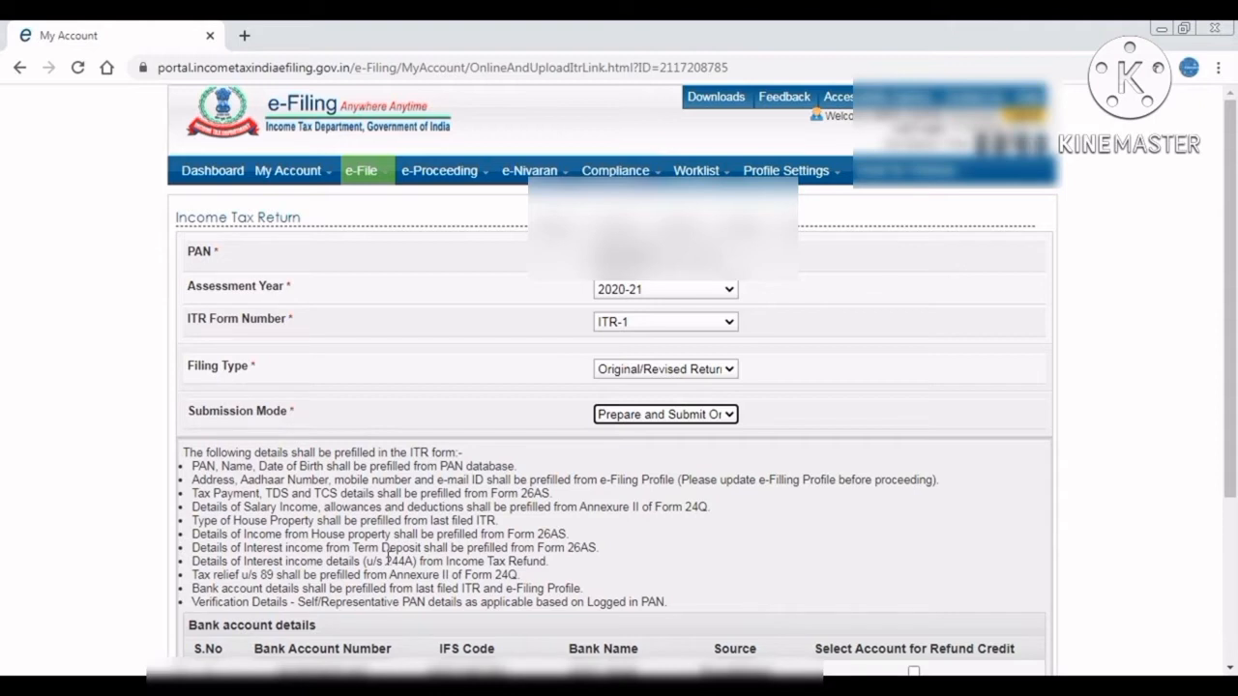
Select the first bank account for refund credit and continue to the Prefill Consent notice.
{"action": "left_click", "coordinate": [53, 559]}
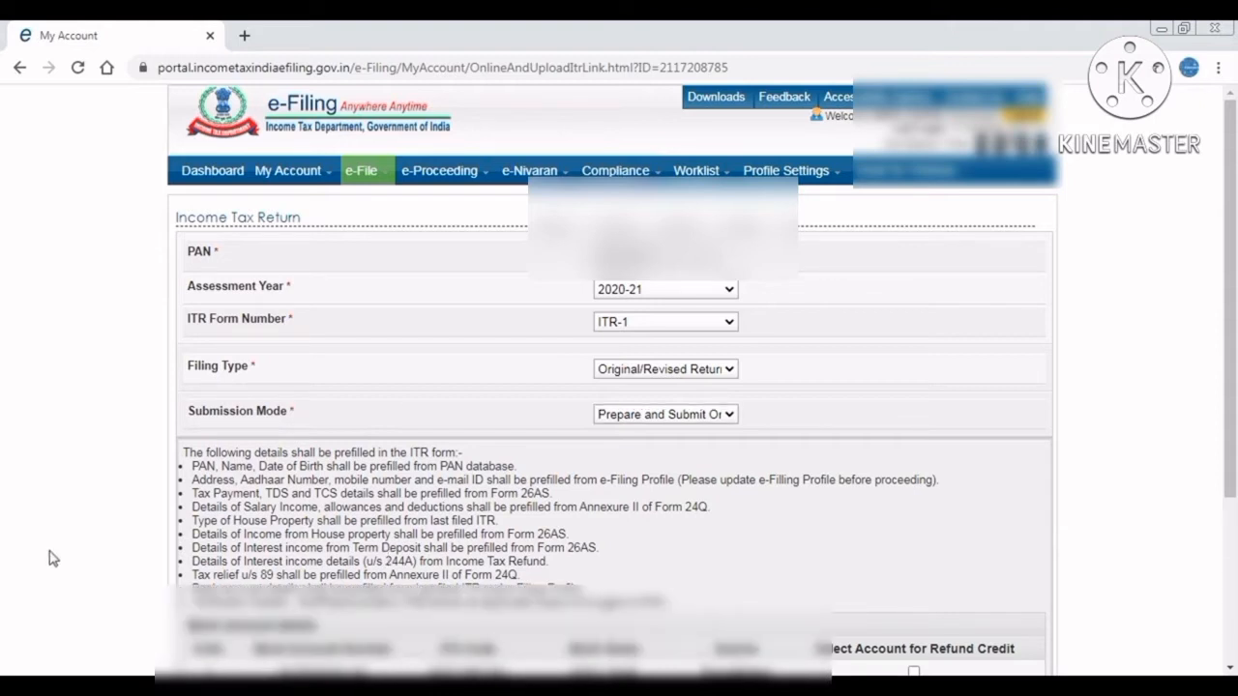
{"action": "scroll", "coordinate": [53, 559], "scroll_direction": "down", "scroll_amount": 1}
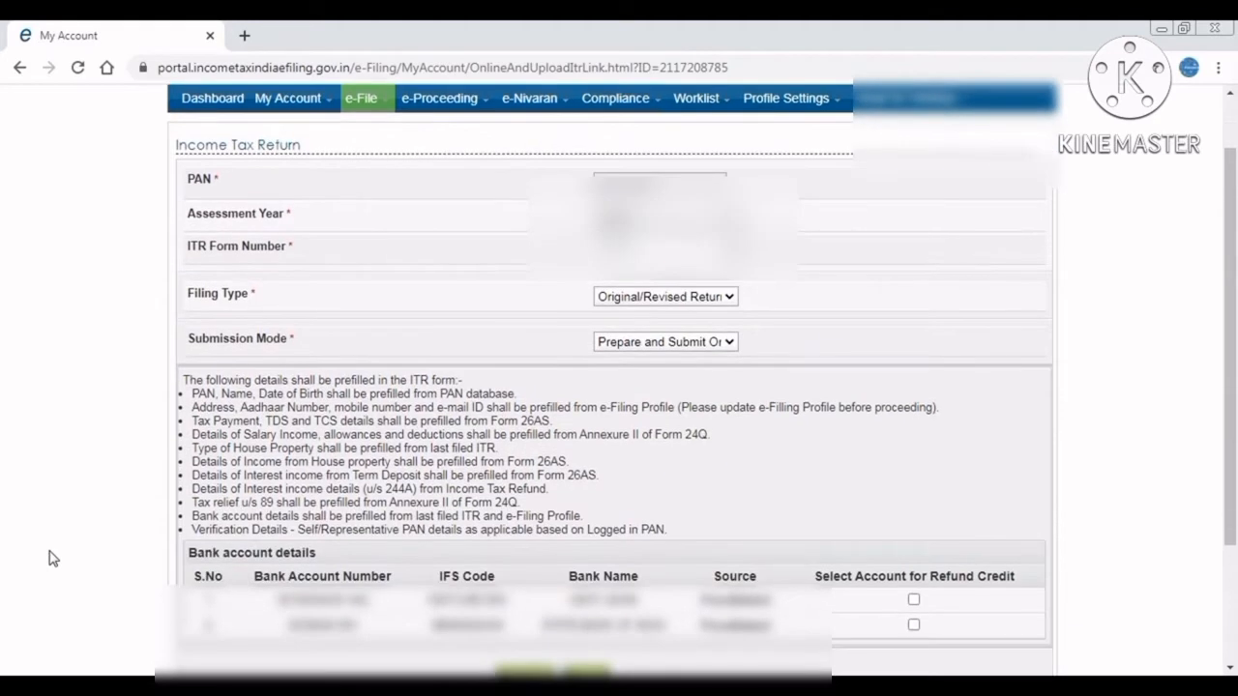
{"action": "left_click", "coordinate": [913, 600]}
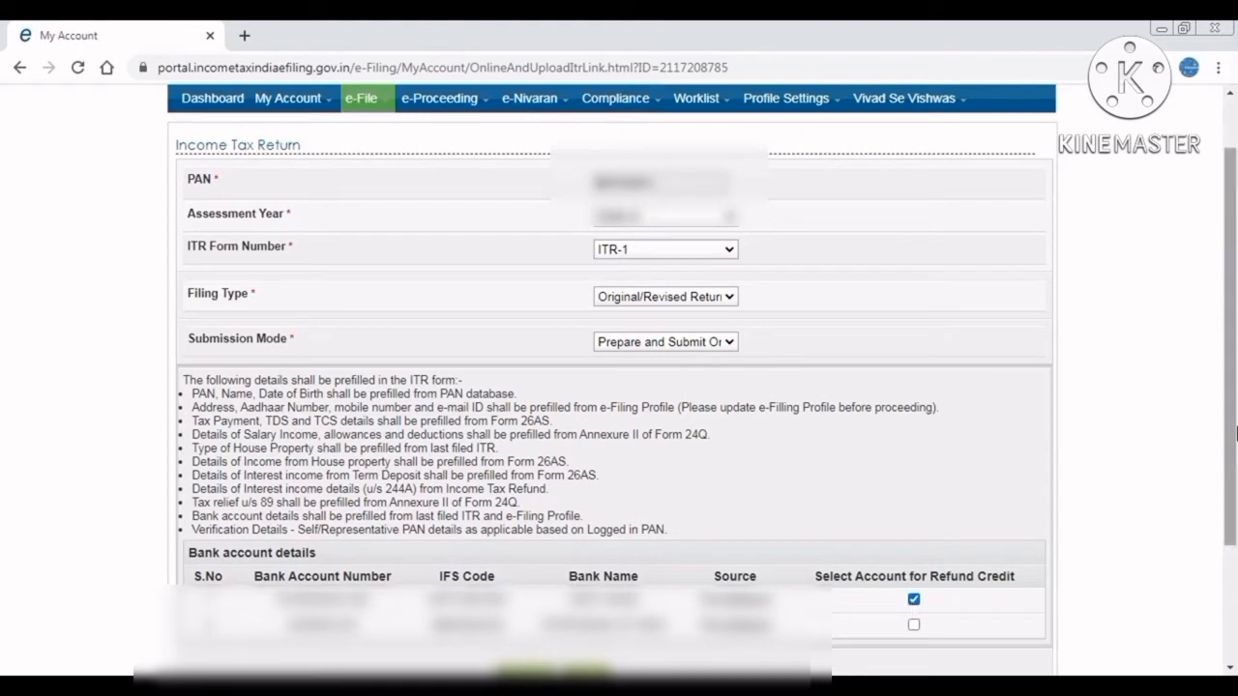
{"action": "left_click_drag", "start_coordinate": [1235, 432], "coordinate": [1235, 513]}
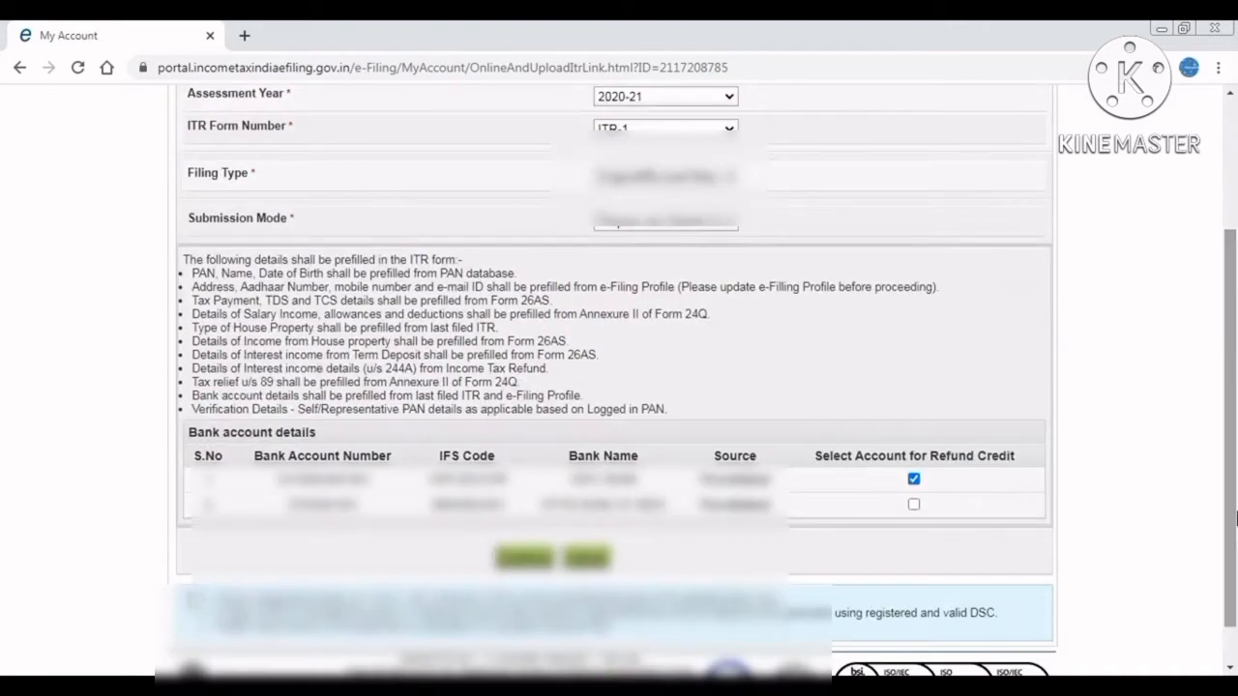
{"action": "left_click", "coordinate": [527, 560]}
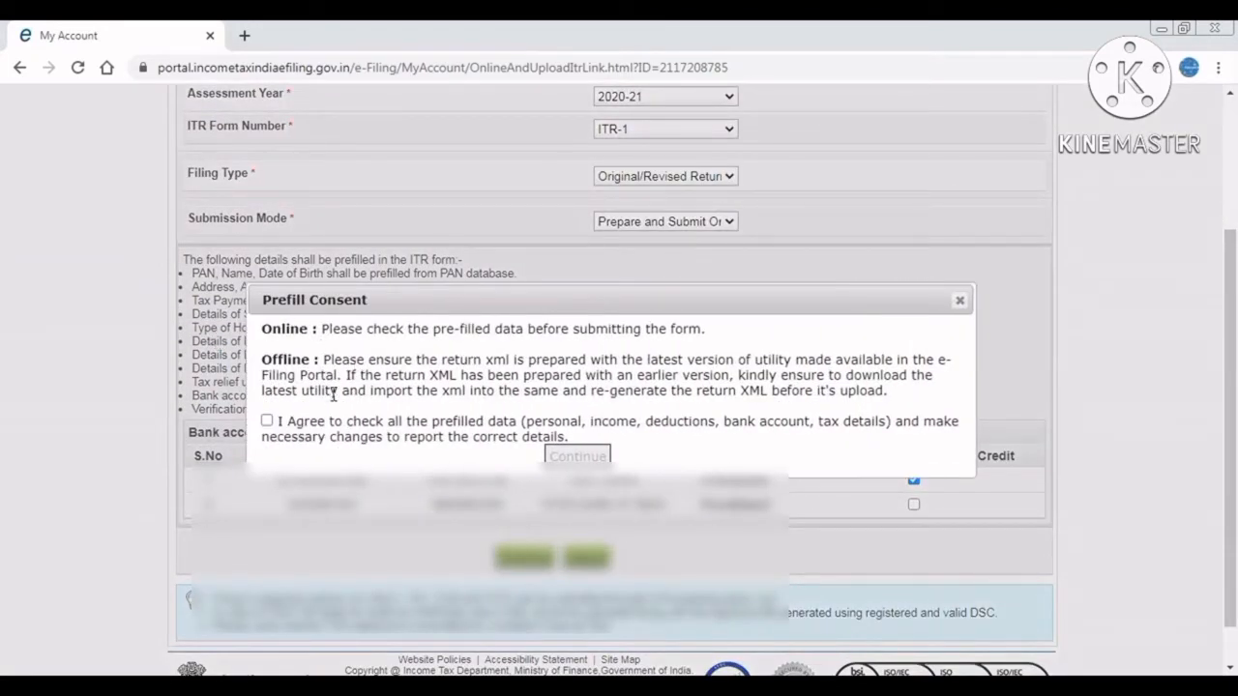
Agree to the prefill consent and open the online ITR-1 Sahaj form for AY 2020-21.
{"action": "left_click", "coordinate": [267, 421]}
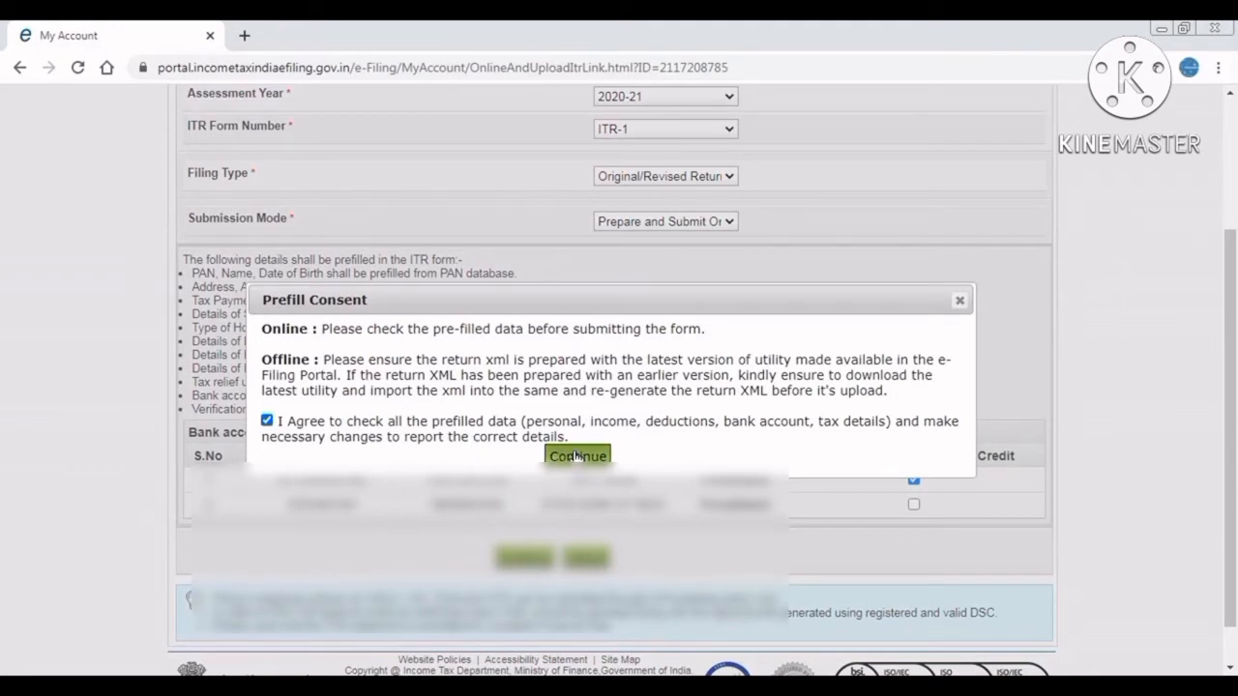
{"action": "left_click", "coordinate": [576, 456]}
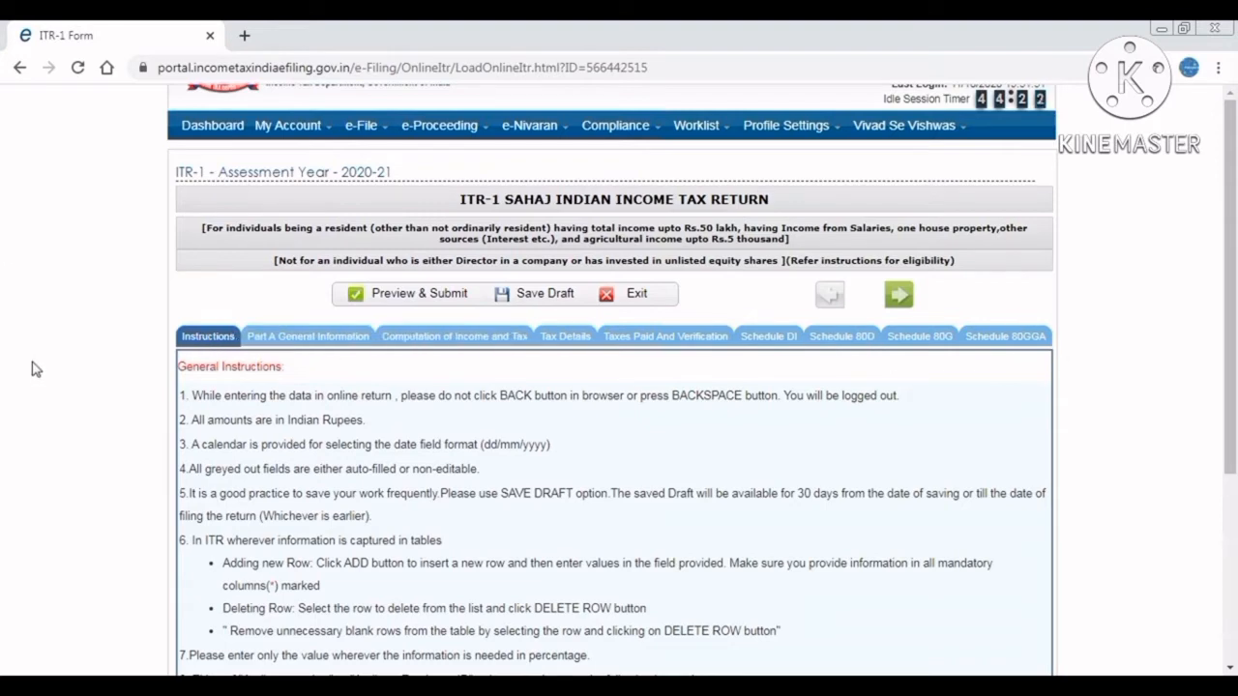
Scroll past the General Instructions and switch to the Part A General Information section.
{"action": "scroll", "coordinate": [32, 368], "scroll_direction": "down", "scroll_amount": 3}
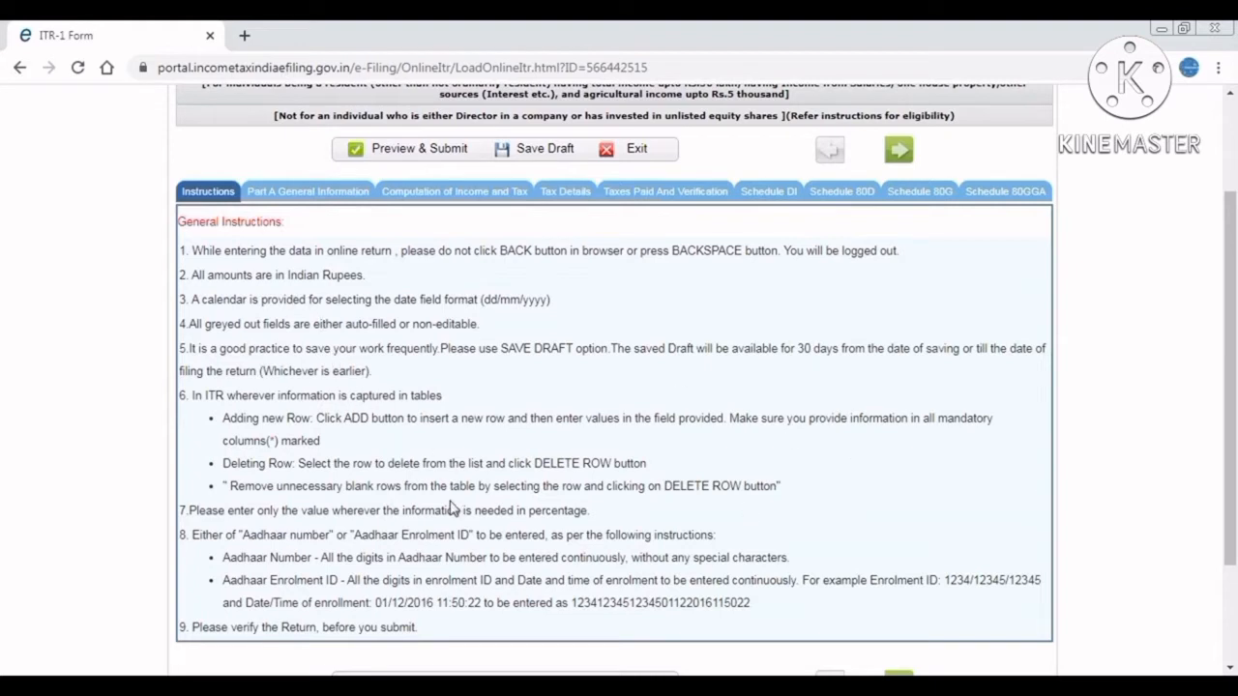
{"action": "left_click", "coordinate": [302, 195]}
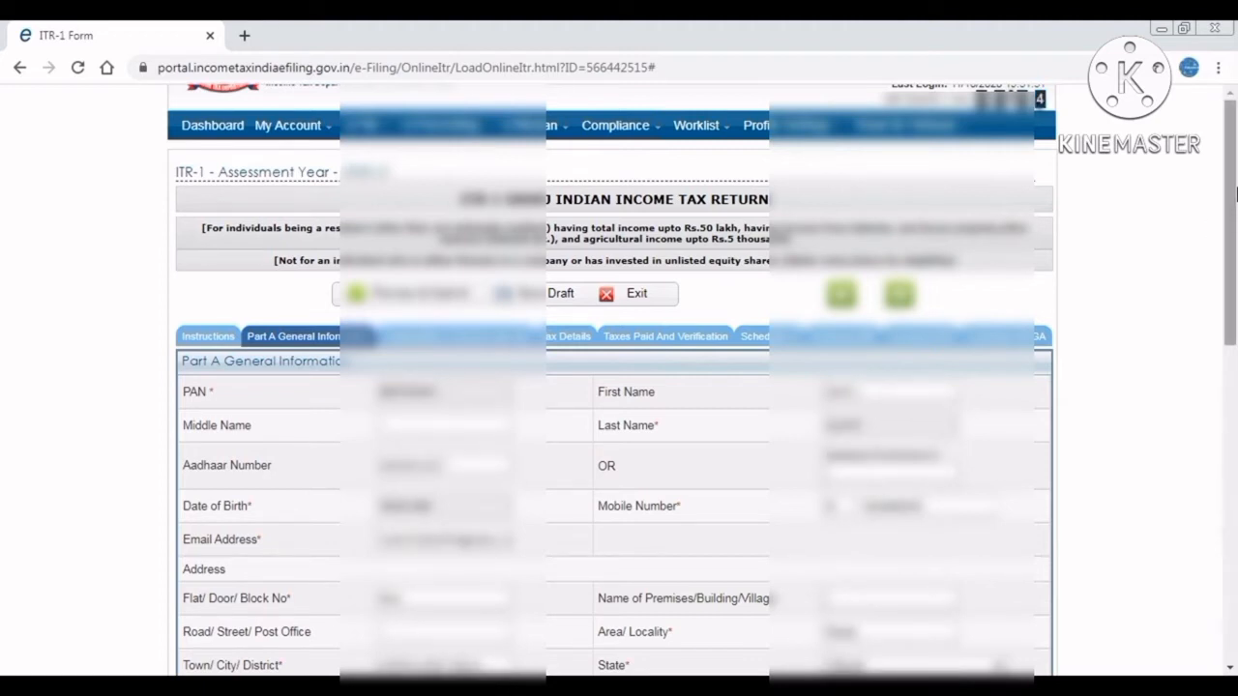
Answer NO to the seventh proviso to section 139(1) question in Part A.
{"action": "left_click_drag", "start_coordinate": [1234, 201], "coordinate": [1234, 479]}
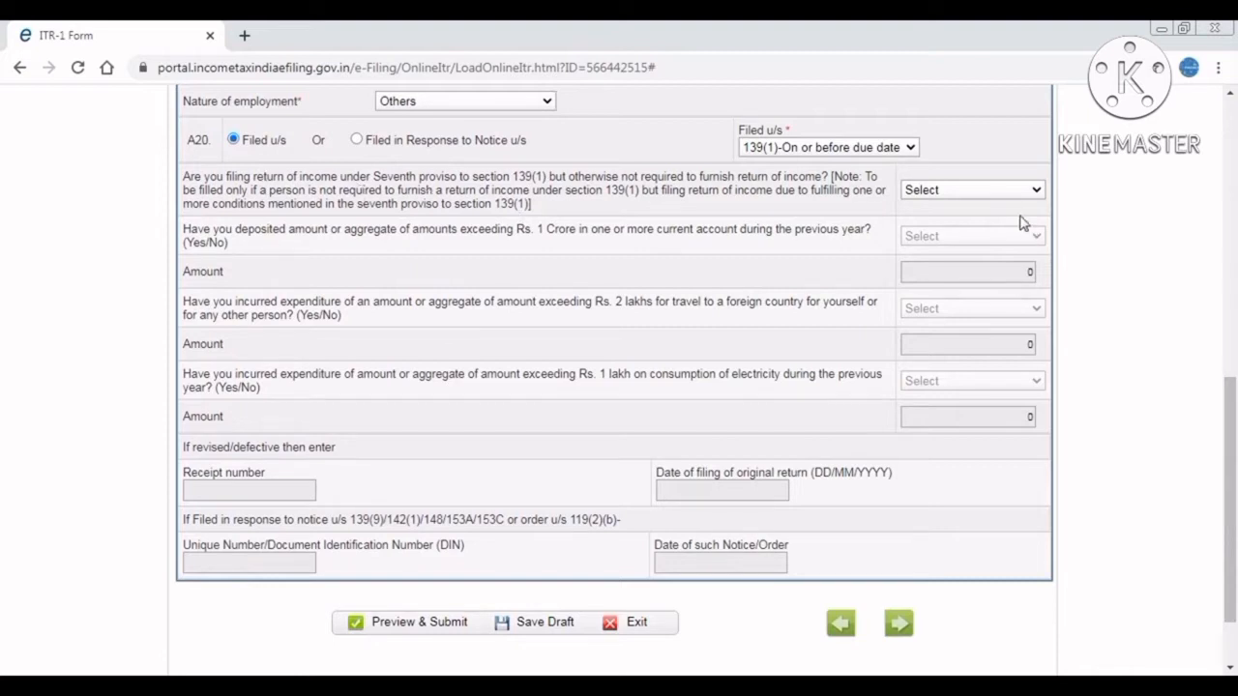
{"action": "left_click", "coordinate": [972, 197]}
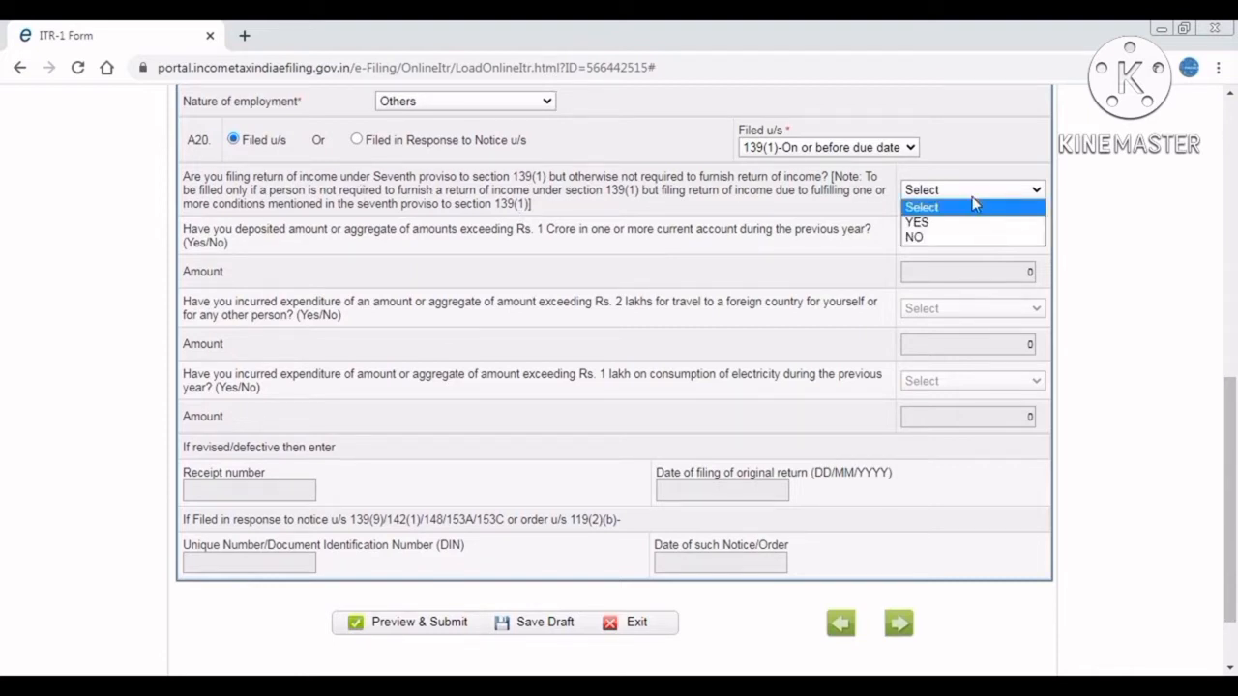
{"action": "key", "text": "Down"}
{"action": "key", "text": "Down"}
{"action": "key", "text": "Return"}
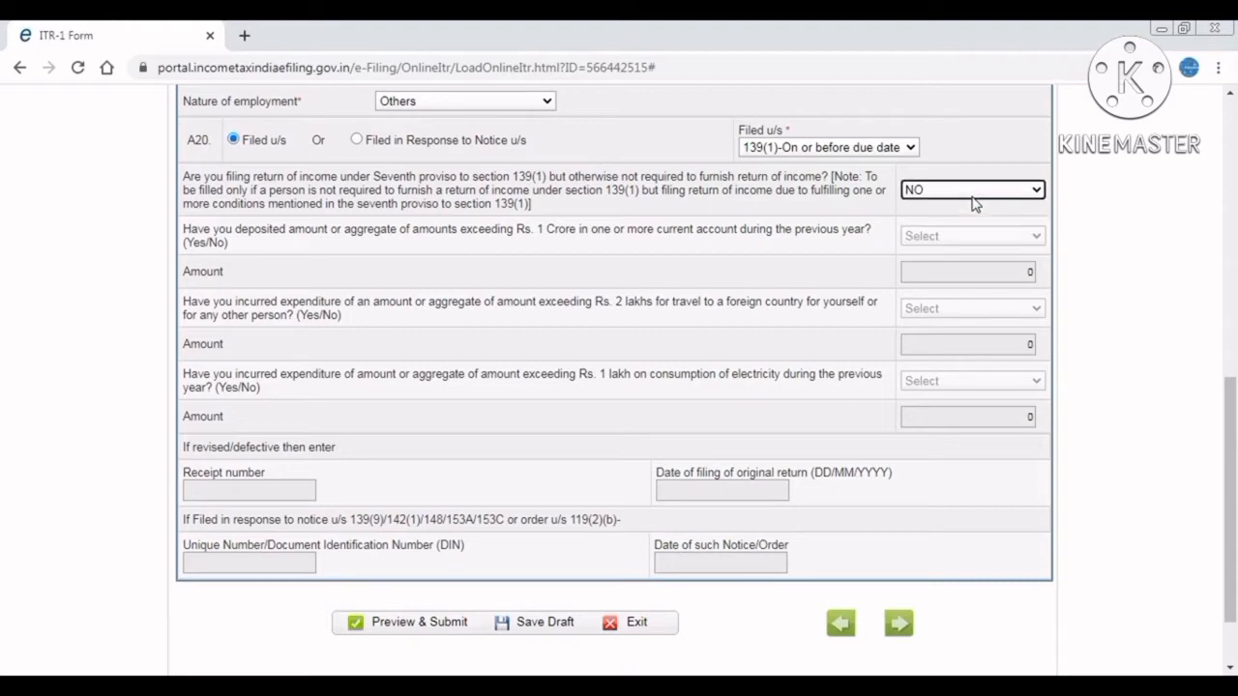
{"action": "left_click_drag", "start_coordinate": [1224, 414], "coordinate": [1236, 194]}
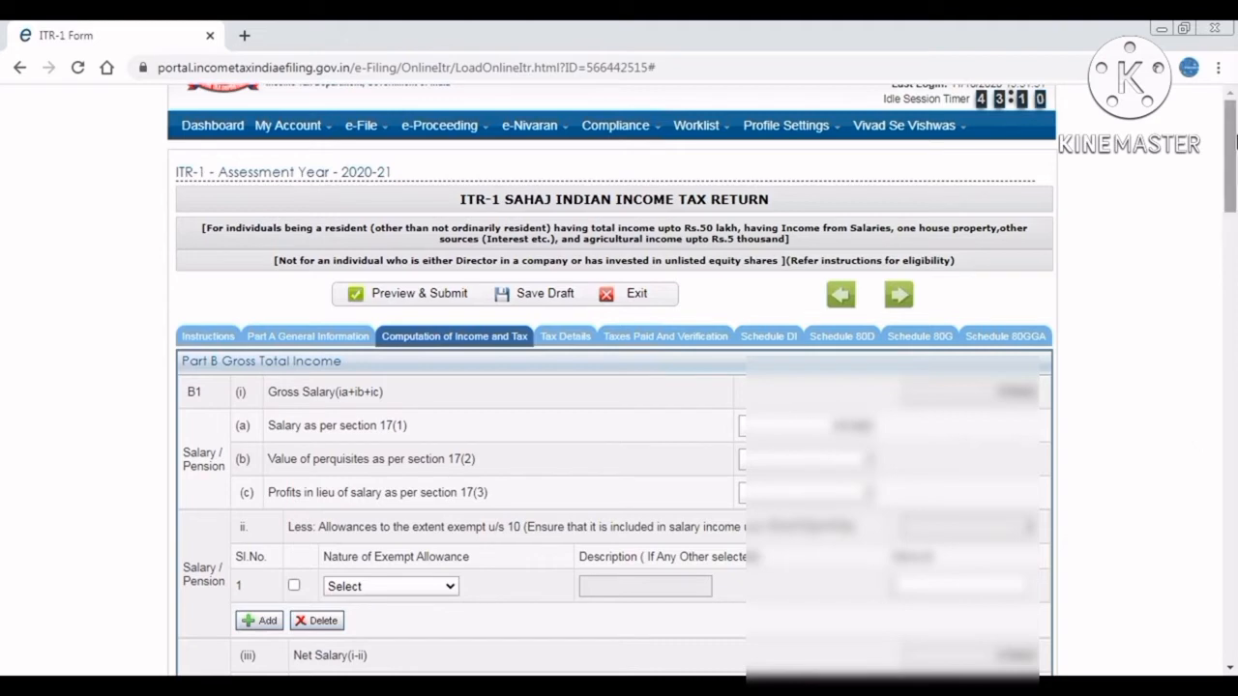
{"action": "left_click_drag", "start_coordinate": [1234, 143], "coordinate": [1234, 256]}
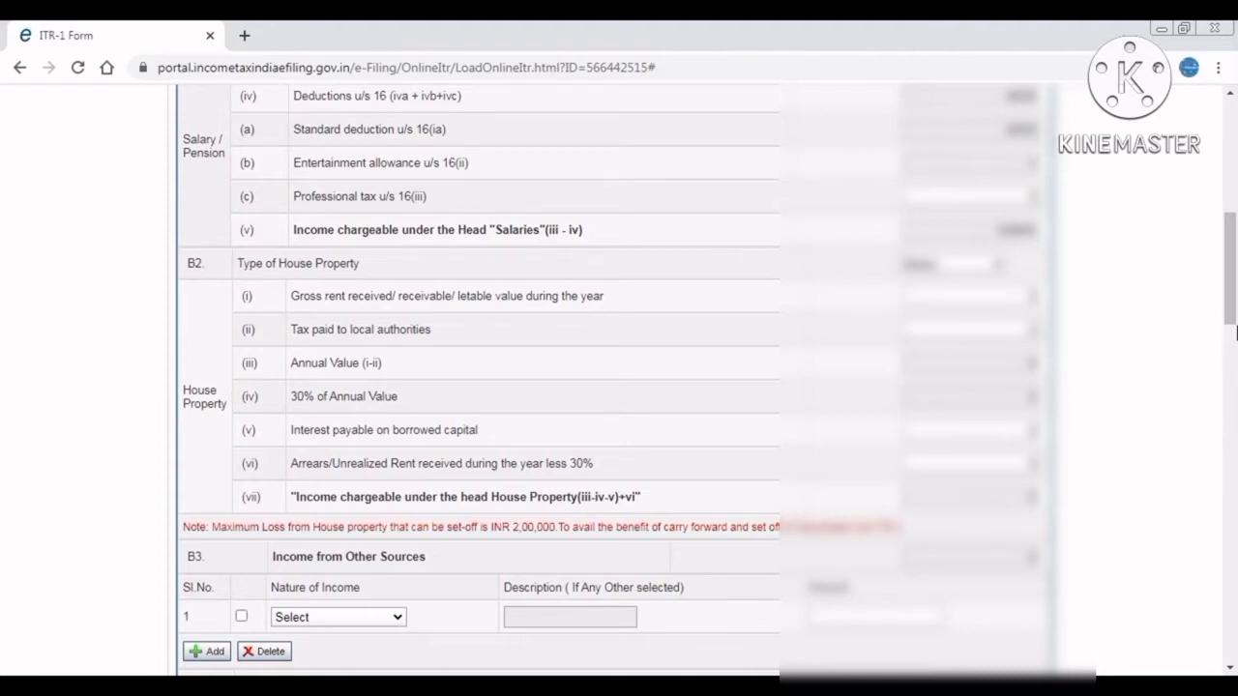
{"action": "left_click", "coordinate": [1235, 335]}
{"action": "left_click_drag", "start_coordinate": [1236, 335], "coordinate": [1235, 263]}
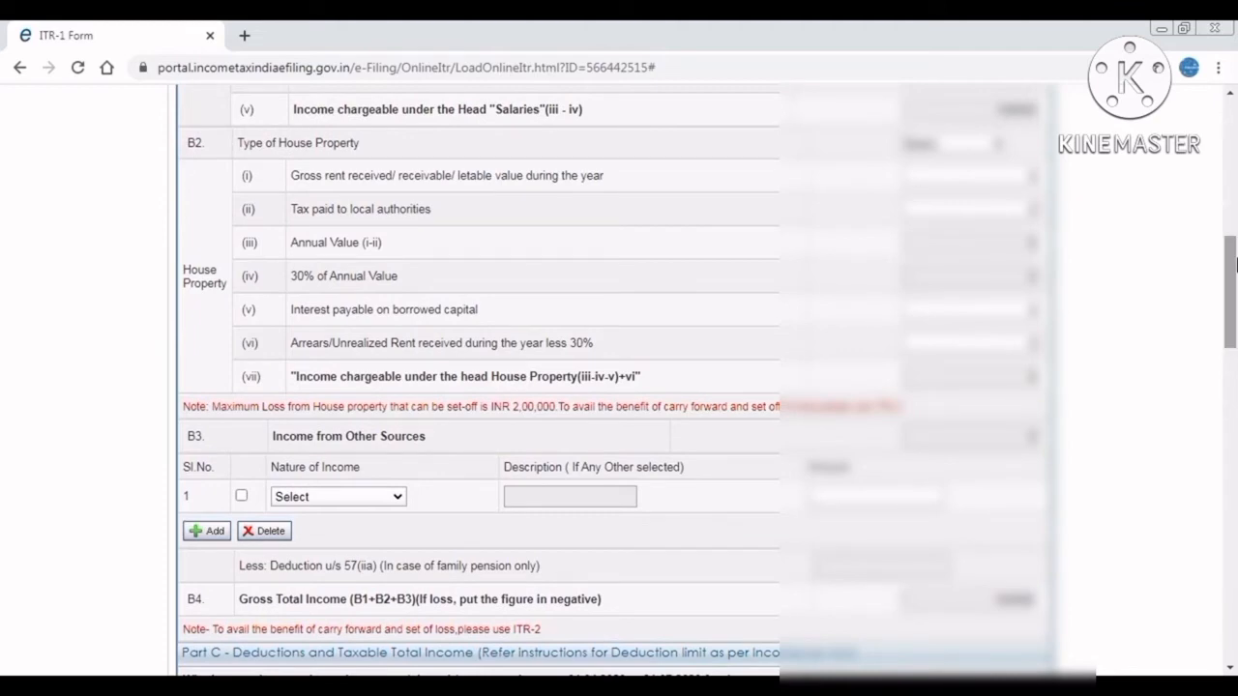
{"action": "left_click_drag", "start_coordinate": [1236, 263], "coordinate": [1236, 123]}
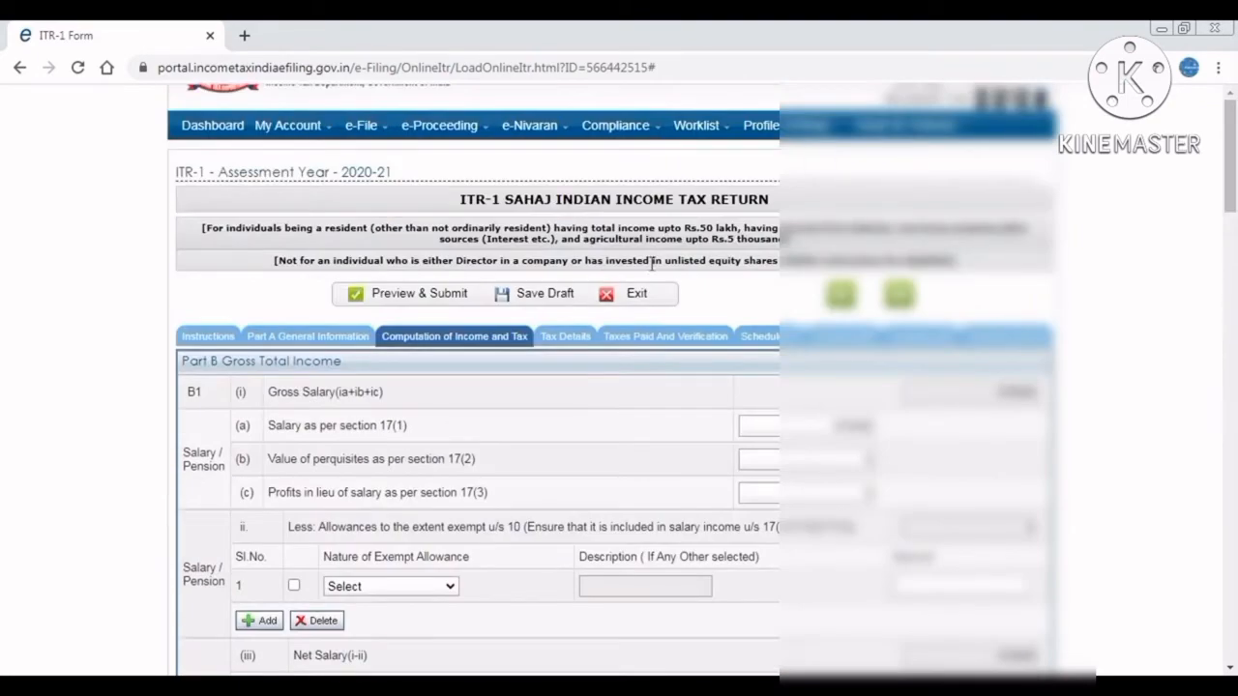
Review the TDS schedules under Tax Details, then move to Taxes Paid And Verification.
{"action": "left_click", "coordinate": [577, 335]}
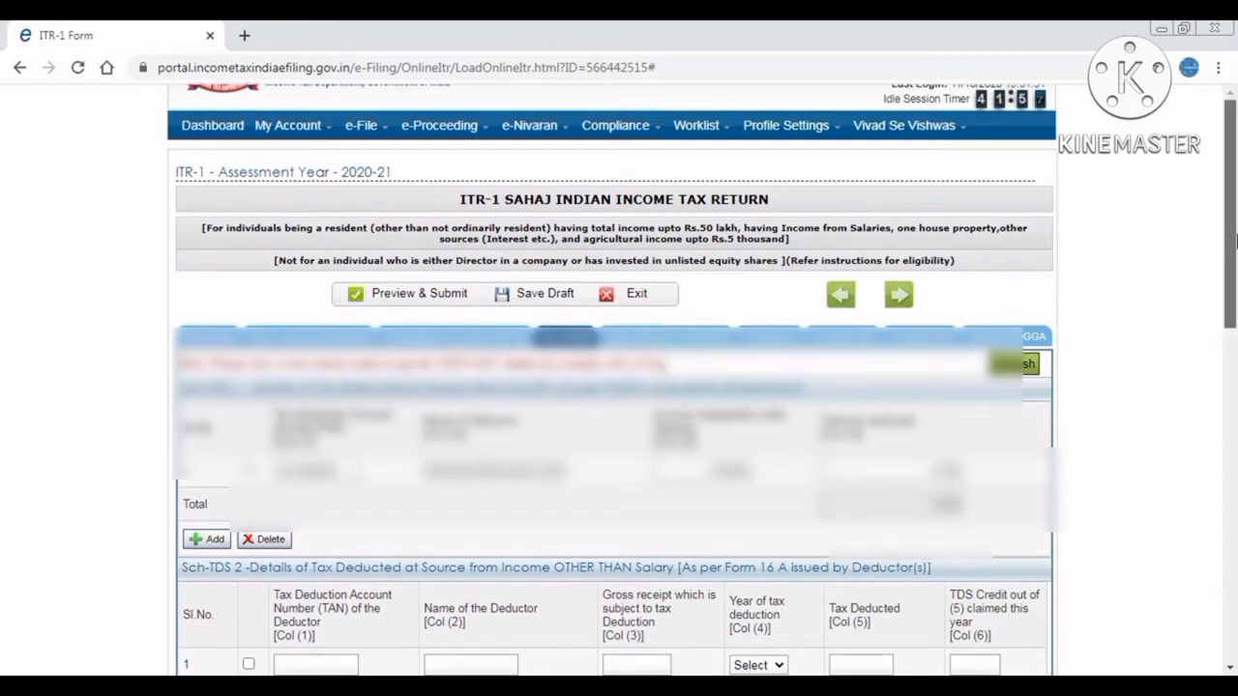
{"action": "left_click_drag", "start_coordinate": [1236, 239], "coordinate": [1236, 271]}
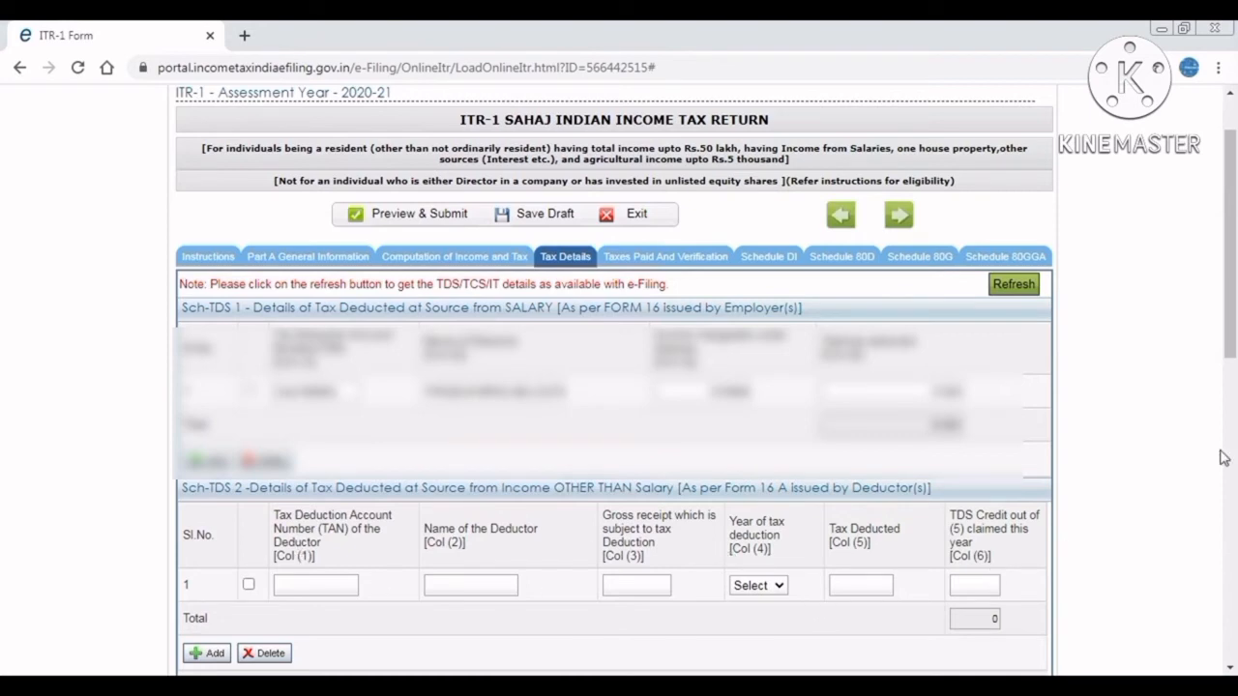
{"action": "left_click_drag", "start_coordinate": [1235, 260], "coordinate": [1235, 360]}
{"action": "left_click", "coordinate": [655, 177]}
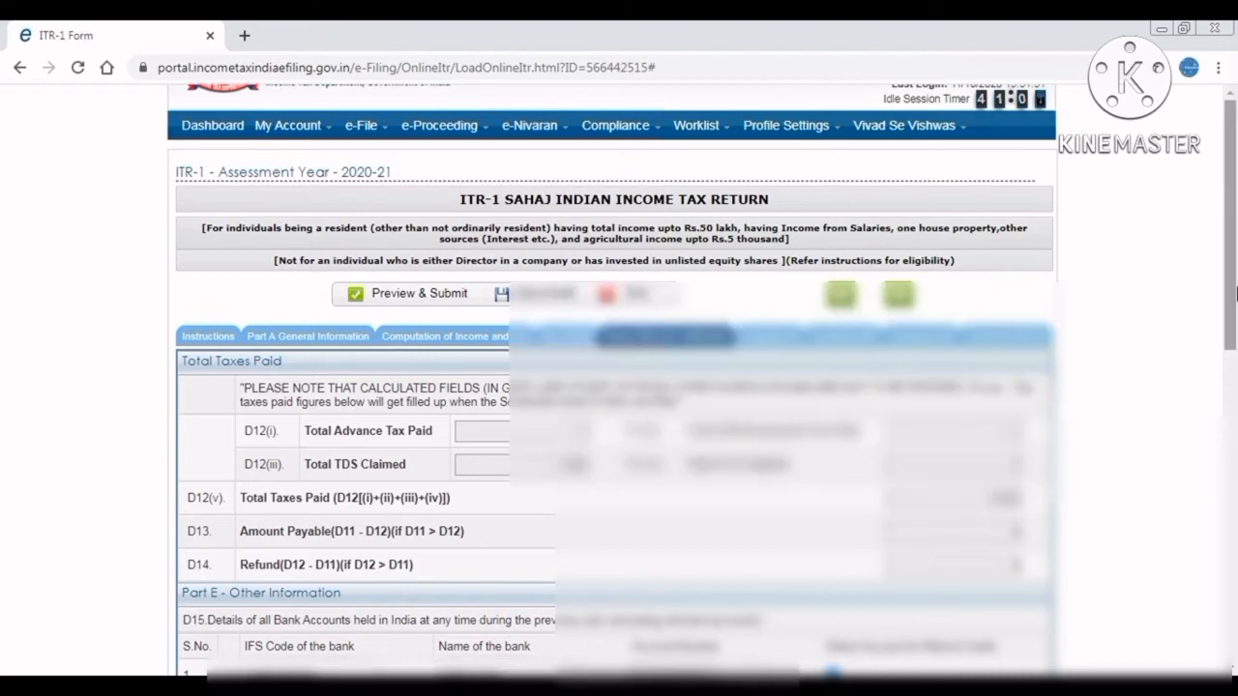
Check the D13 Amount Payable and D14 Refund totals in the tax computation.
{"action": "left_click_drag", "start_coordinate": [1234, 293], "coordinate": [1235, 327]}
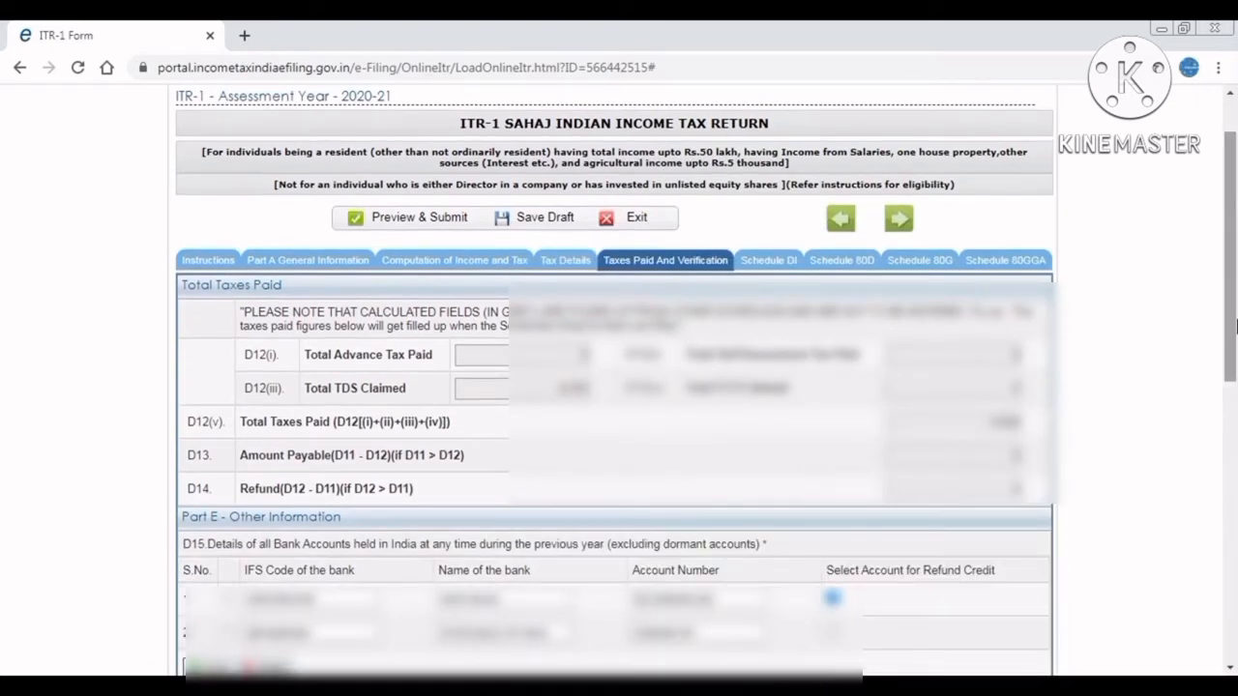
{"action": "left_click", "coordinate": [1001, 455]}
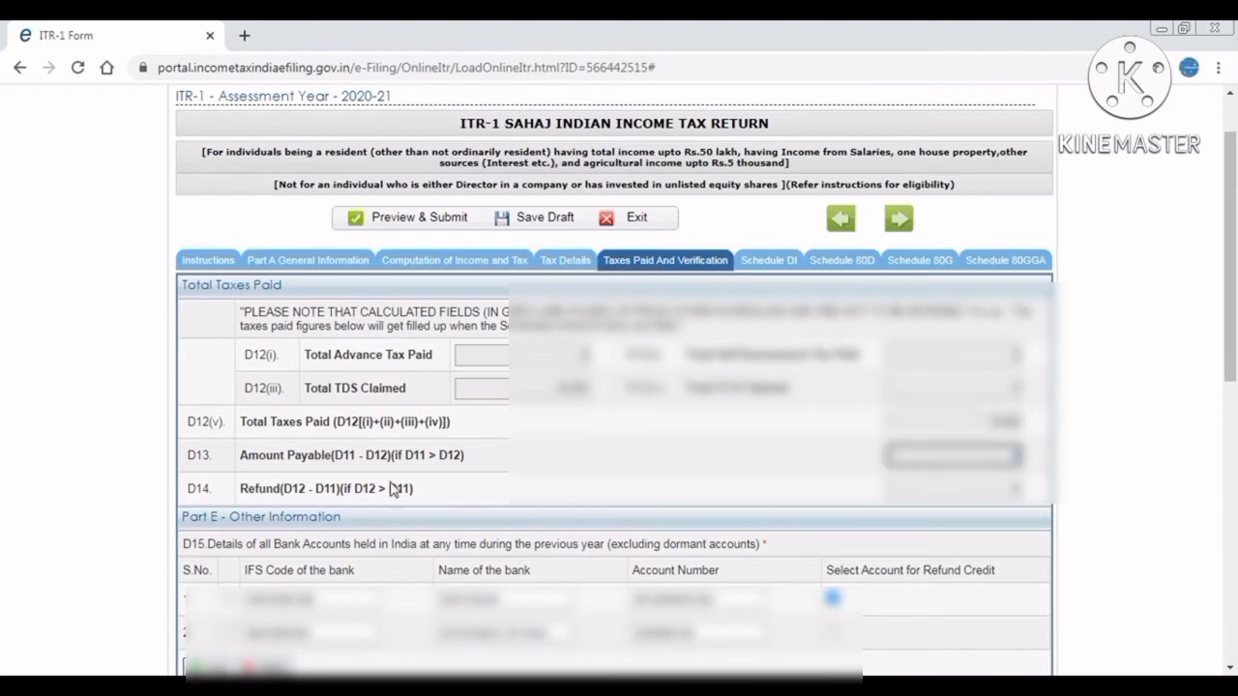
{"action": "left_click", "coordinate": [301, 460]}
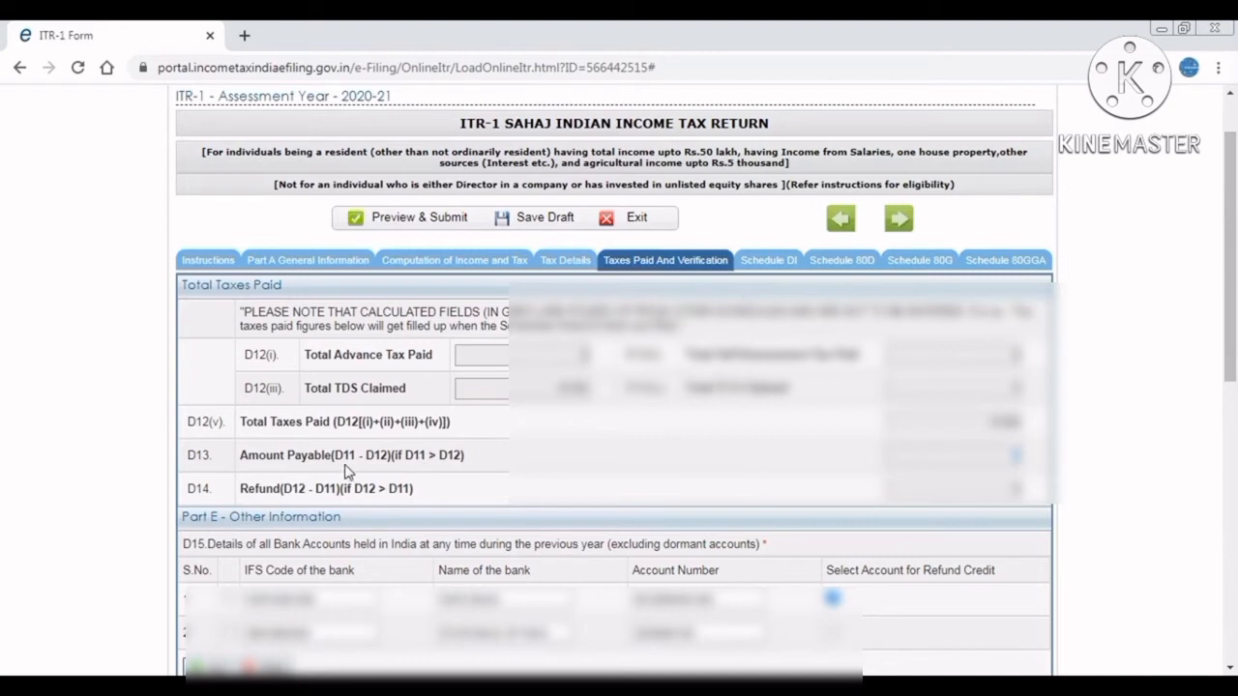
{"action": "left_click", "coordinate": [1013, 458]}
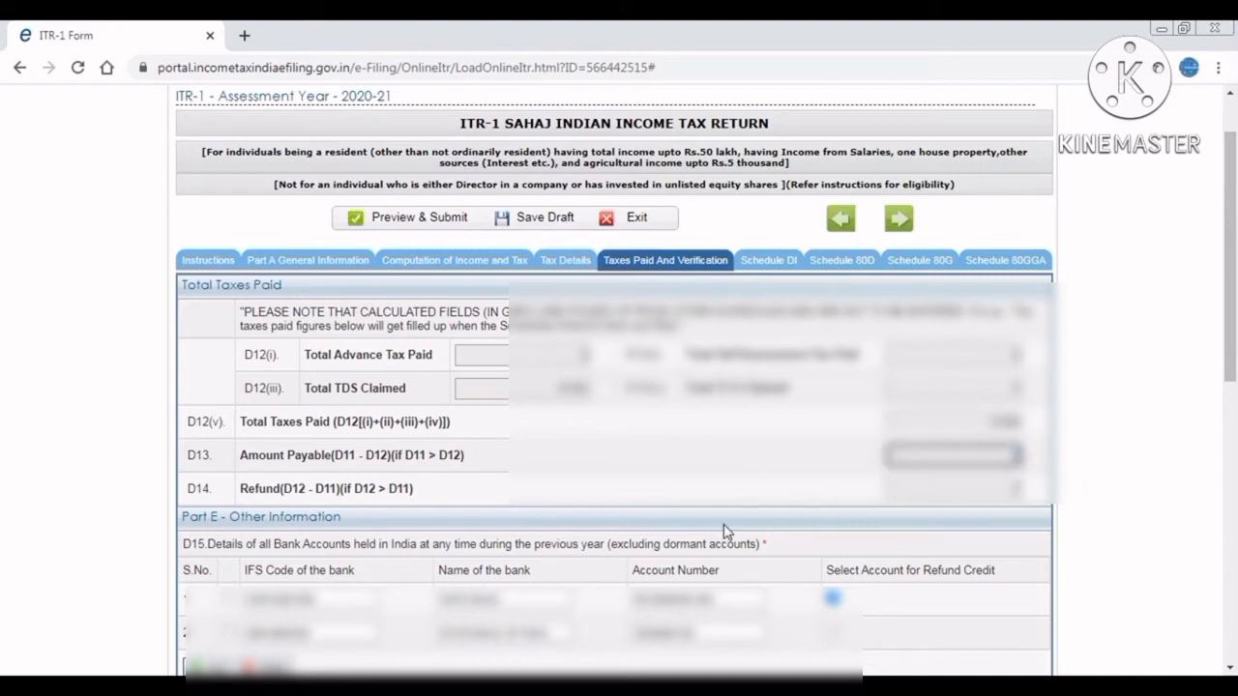
{"action": "left_click", "coordinate": [976, 493]}
{"action": "left_click", "coordinate": [965, 454]}
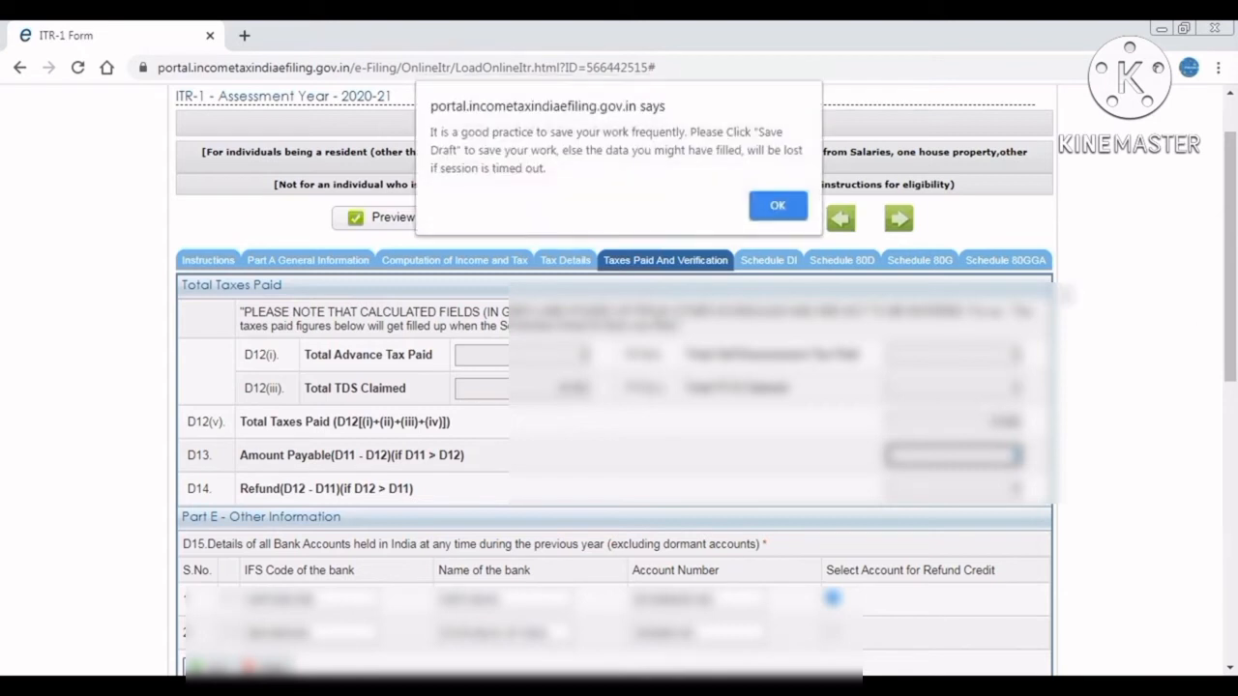
Dismiss the save reminder and save the return as a draft.
{"action": "left_click", "coordinate": [775, 207]}
{"action": "left_click", "coordinate": [521, 225]}
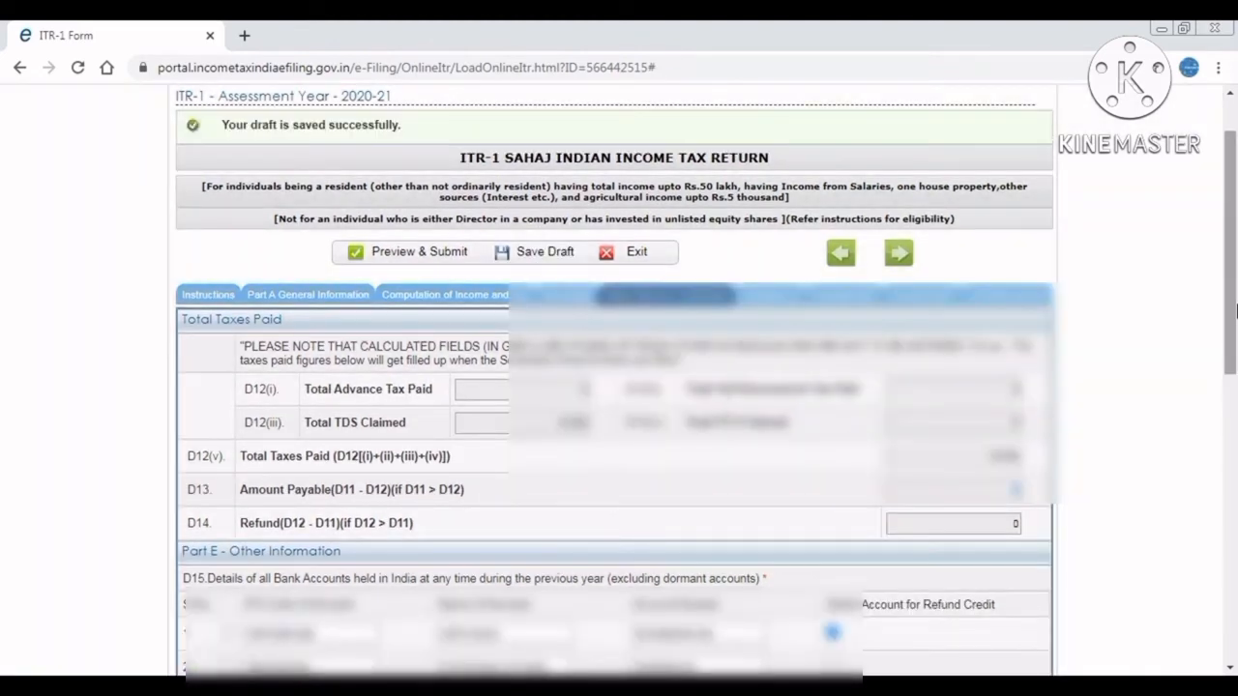
{"action": "left_click_drag", "start_coordinate": [1235, 309], "coordinate": [1235, 529]}
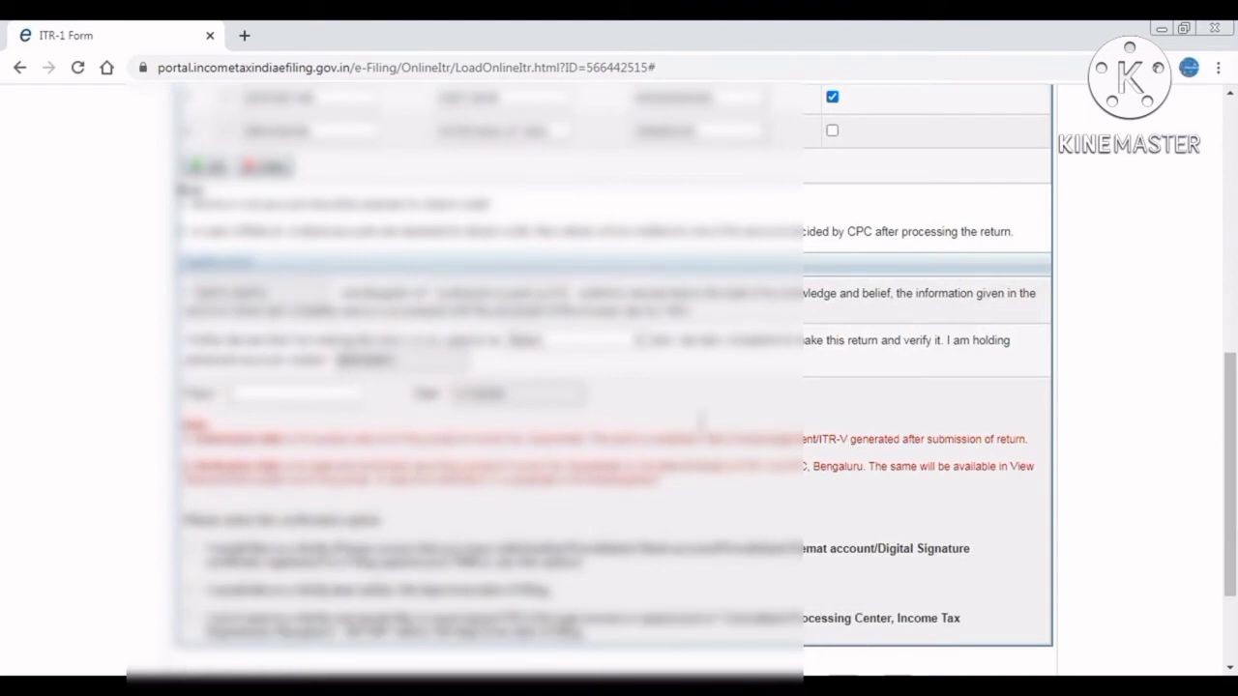
Choose the signer's capacity and enter DELHI as the place of verification.
{"action": "left_click", "coordinate": [607, 342]}
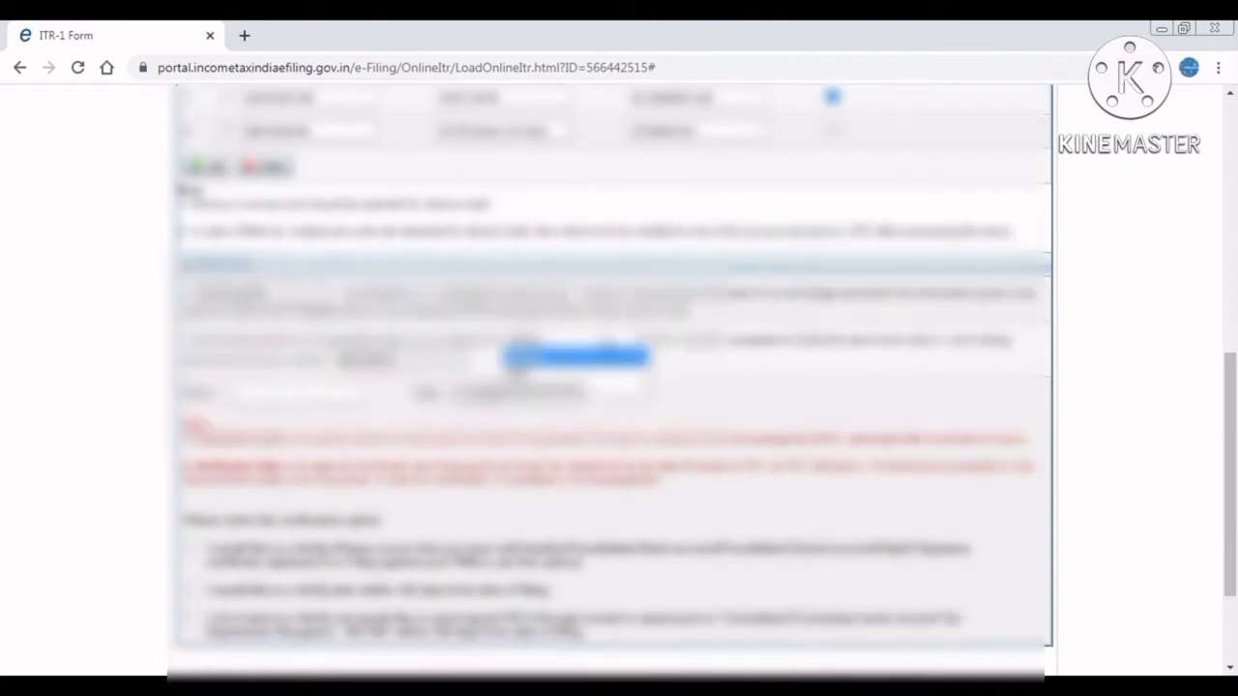
{"action": "left_click", "coordinate": [575, 371]}
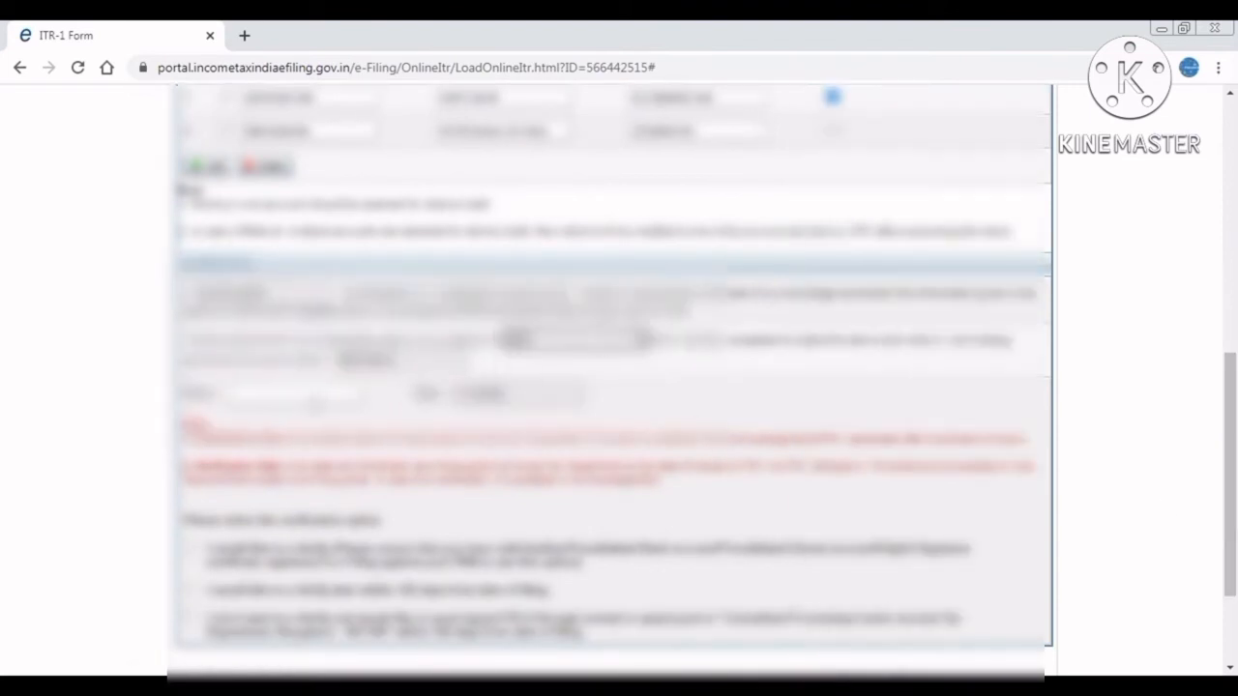
{"action": "left_click", "coordinate": [317, 398]}
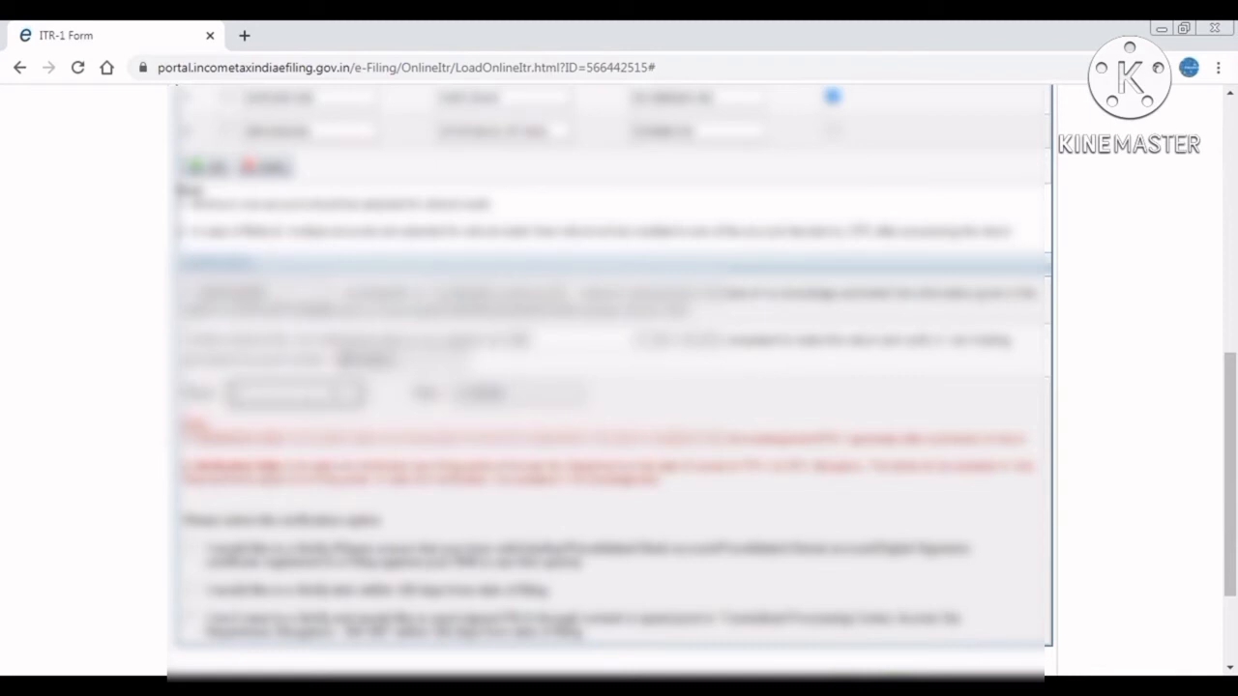
{"action": "type", "text": "DELHI"}
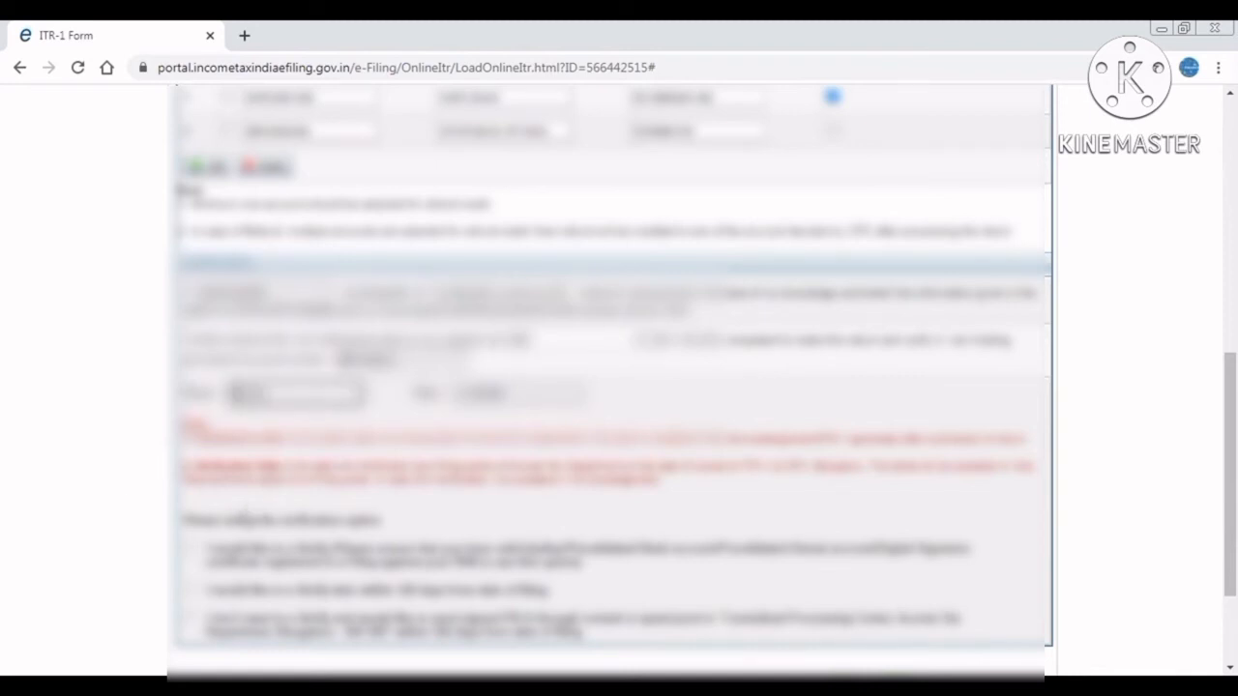
{"action": "left_click", "coordinate": [235, 519]}
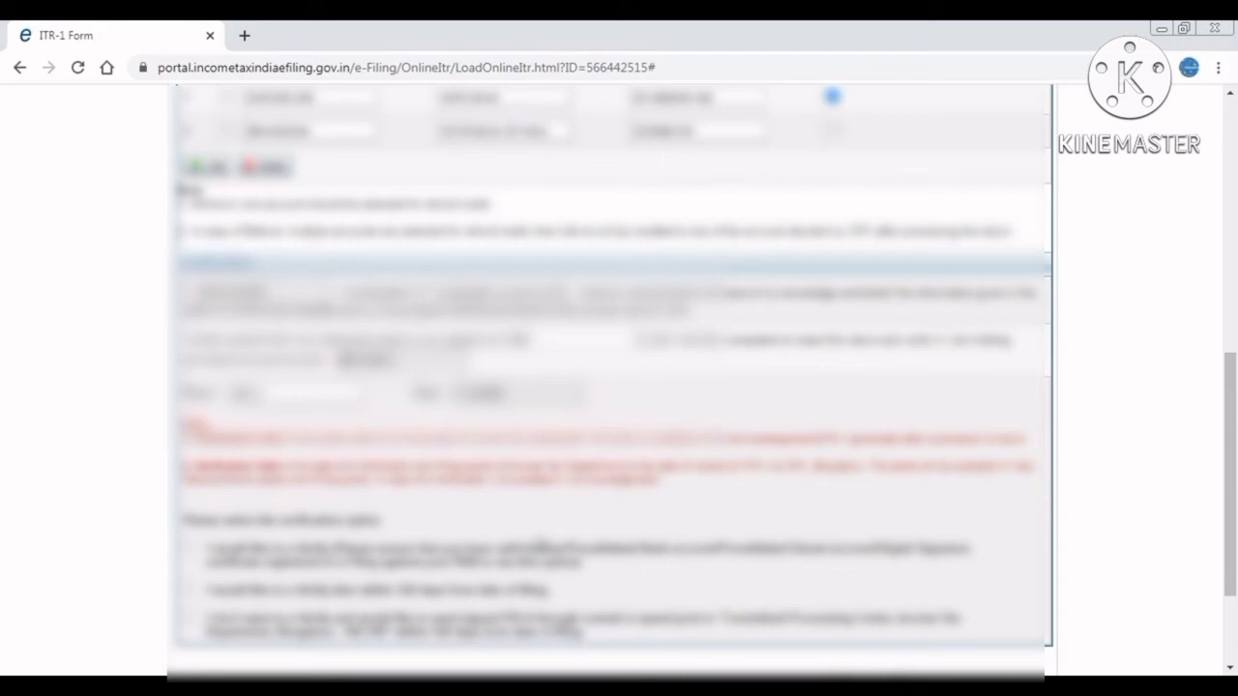
Switch the verification option to the second choice, e-verifying within 120 days of filing.
{"action": "left_click", "coordinate": [189, 547]}
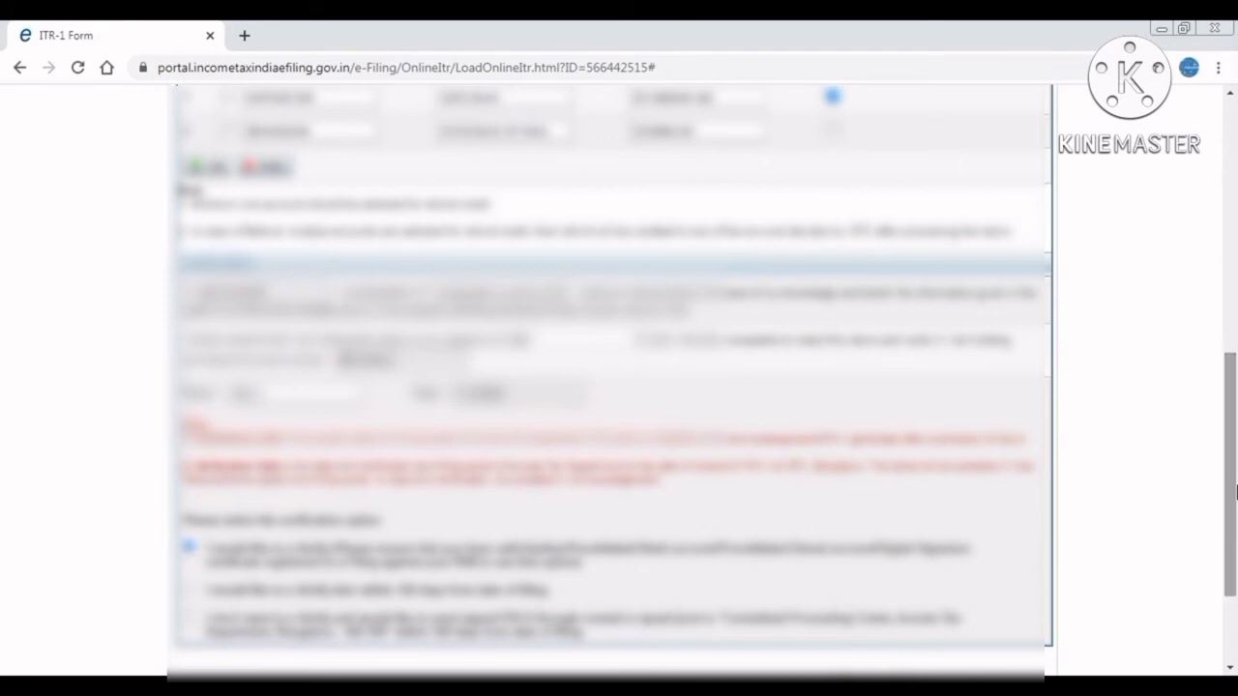
{"action": "left_click", "coordinate": [189, 590]}
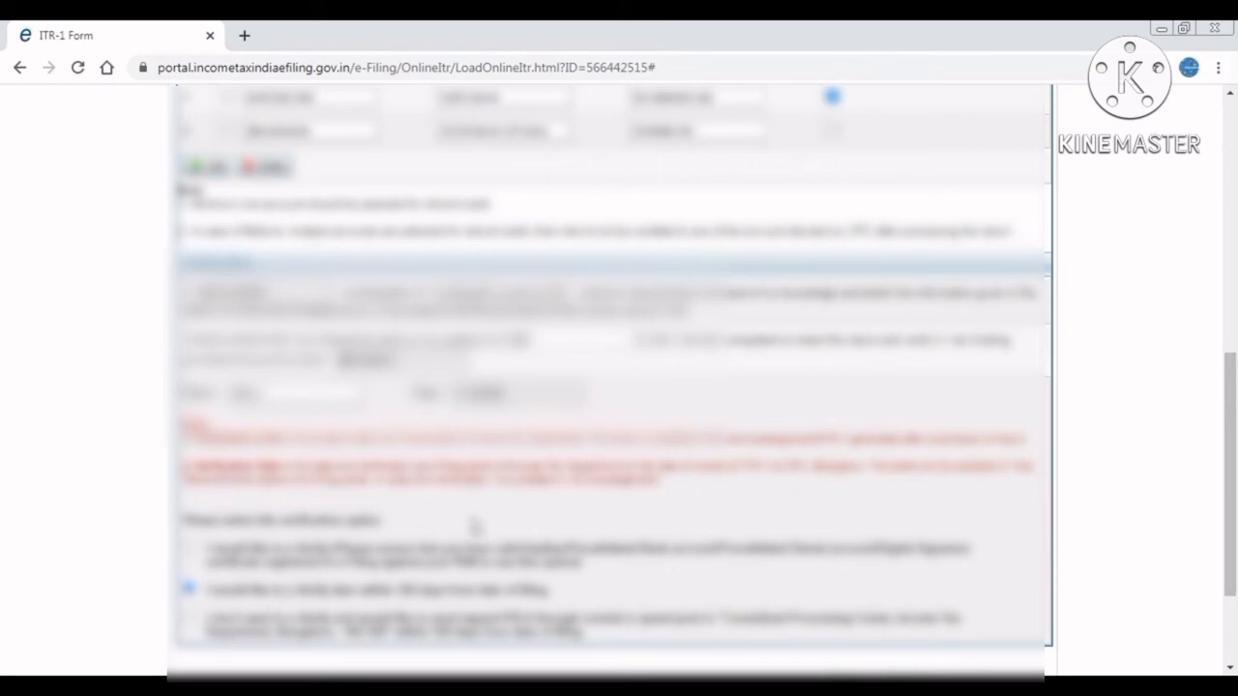
{"action": "left_click_drag", "start_coordinate": [1232, 513], "coordinate": [1233, 295]}
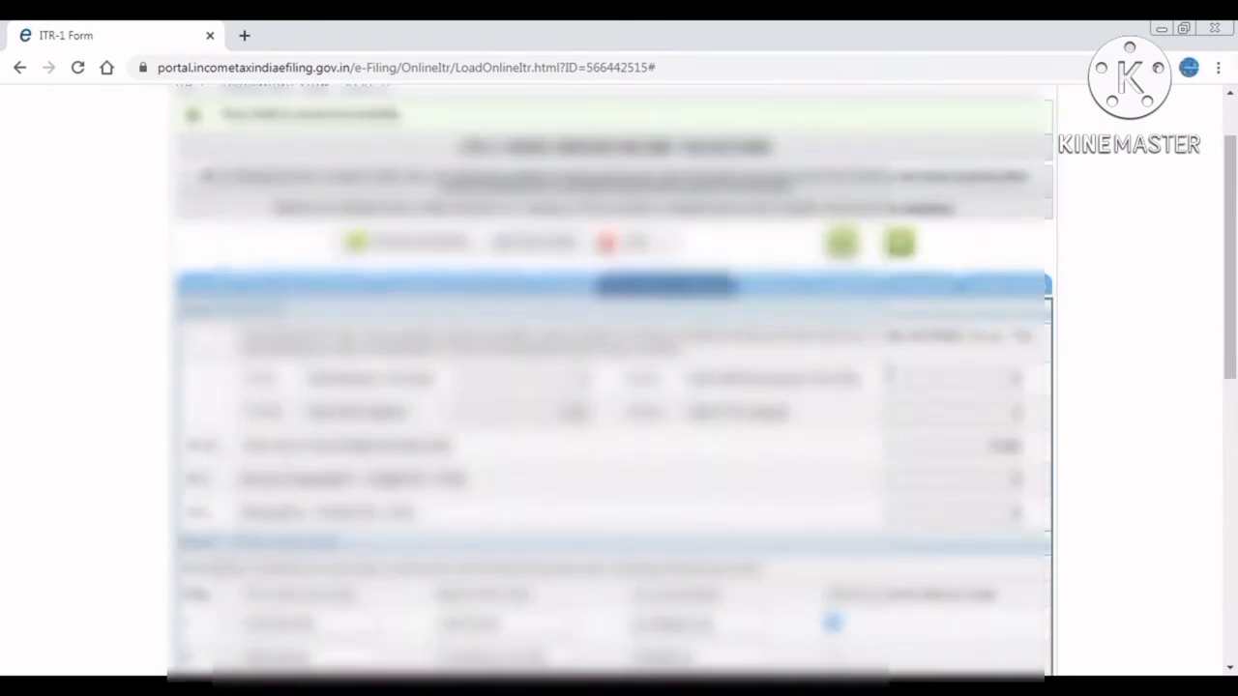
Review Schedule DI's Chapter VIA investment deductions, all amounts at 0.
{"action": "left_click", "coordinate": [774, 288]}
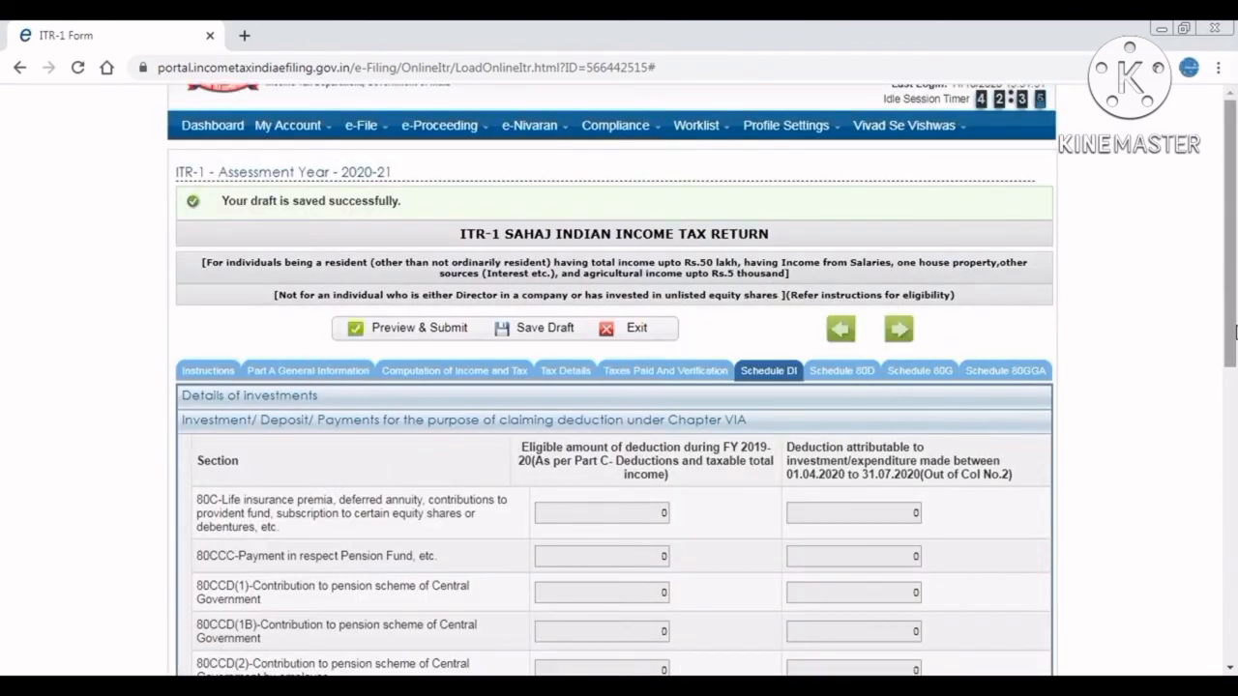
{"action": "left_click_drag", "start_coordinate": [1234, 339], "coordinate": [1235, 433]}
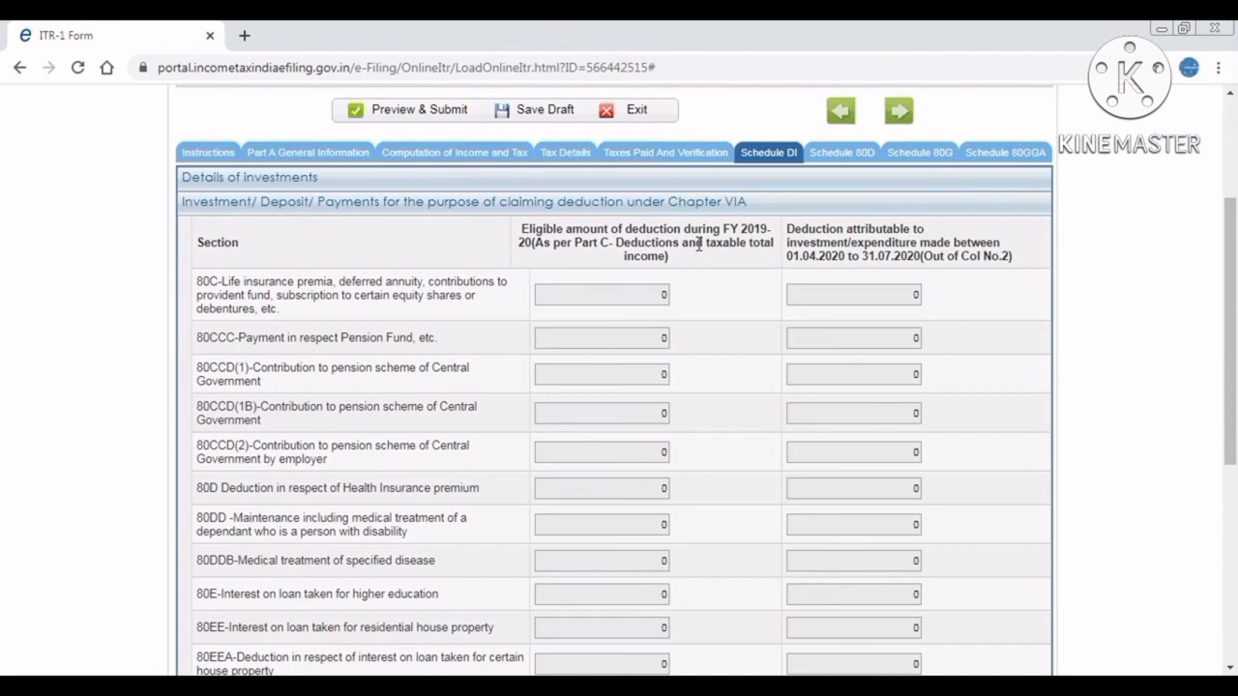
{"action": "mouse_move", "coordinate": [1232, 356]}
{"action": "left_mouse_down"}
{"action": "mouse_move", "coordinate": [1233, 553]}
{"action": "mouse_move", "coordinate": [1233, 376]}
{"action": "left_mouse_up"}
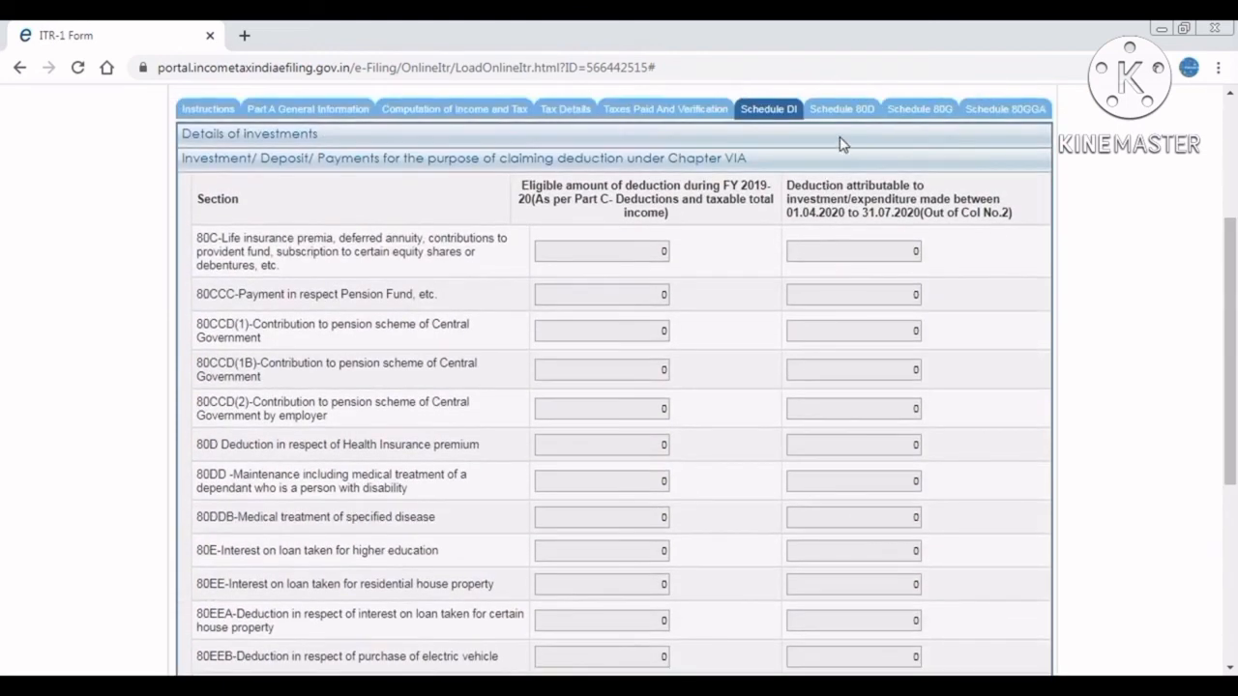
Review Schedule 80D's senior-citizen health insurance of 40000, then move to Schedule 80G.
{"action": "left_click", "coordinate": [860, 114]}
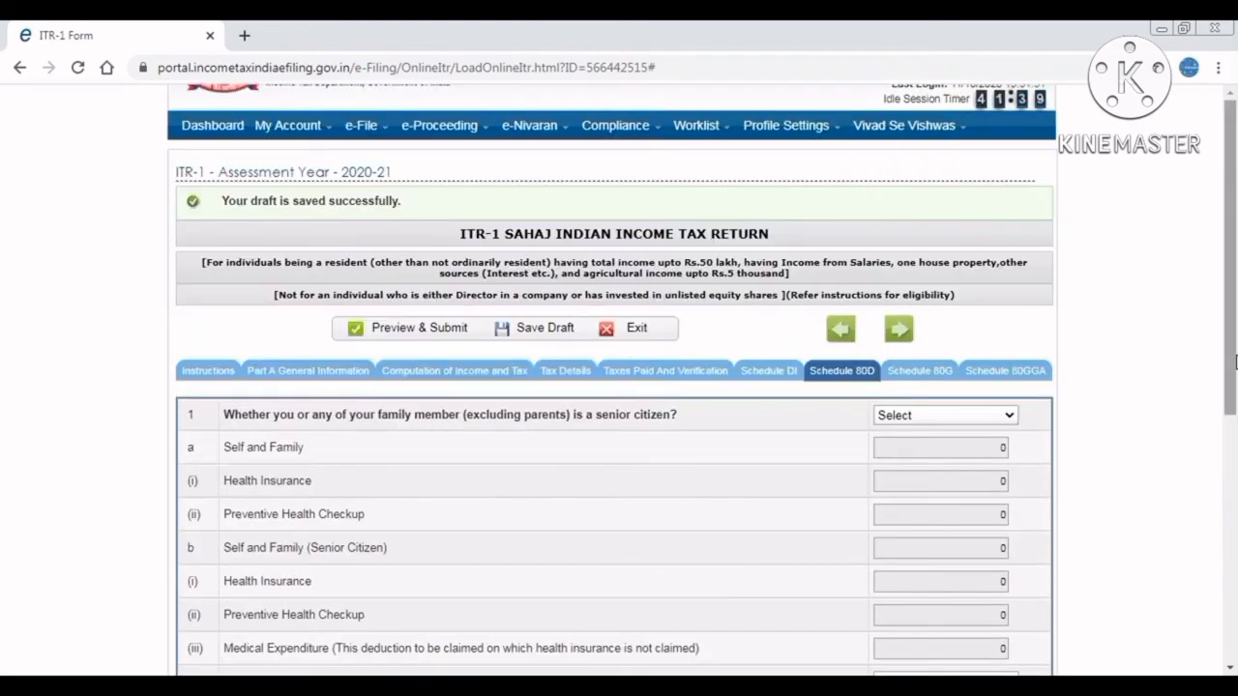
{"action": "left_click_drag", "start_coordinate": [1234, 361], "coordinate": [1235, 432]}
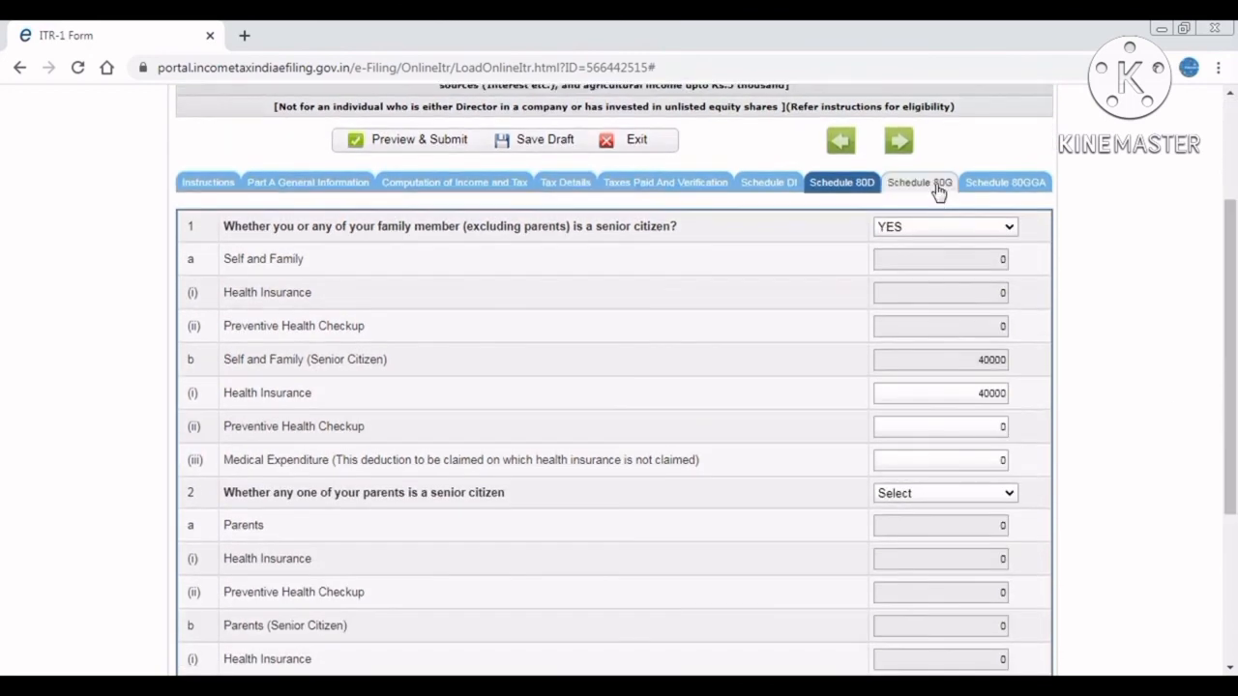
{"action": "left_click", "coordinate": [934, 188]}
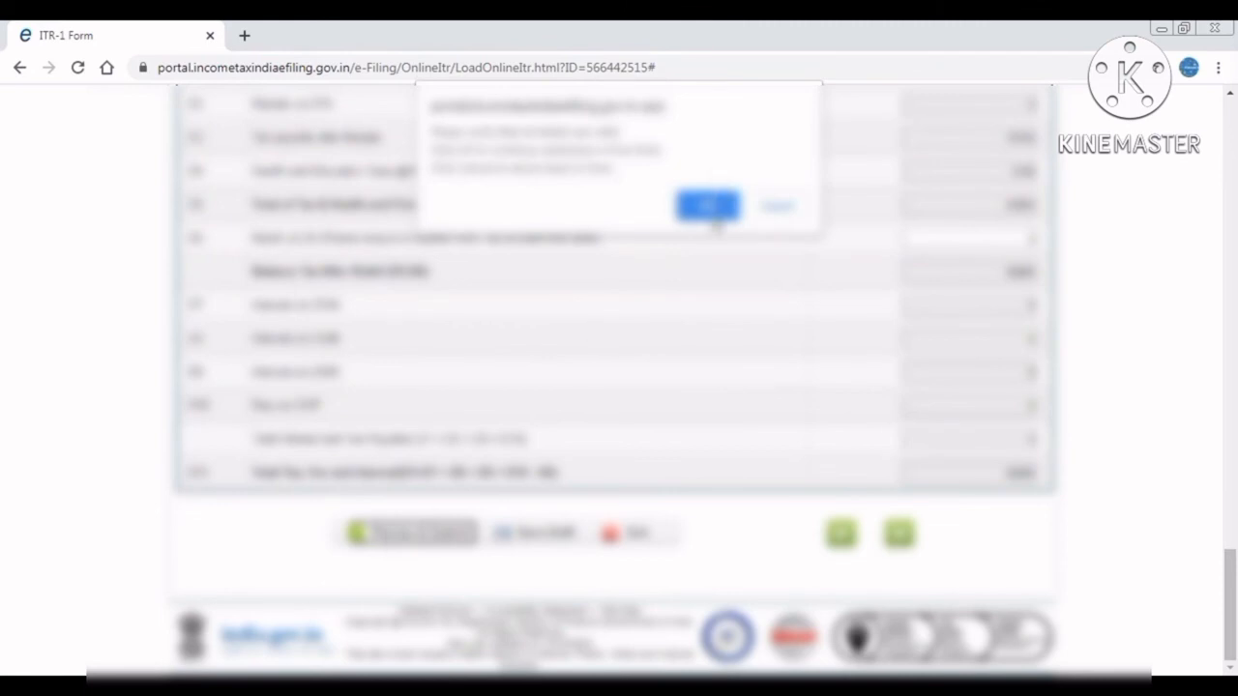
Confirm the prompt and scroll through the full ITR-1 return preview.
{"action": "left_click", "coordinate": [714, 206]}
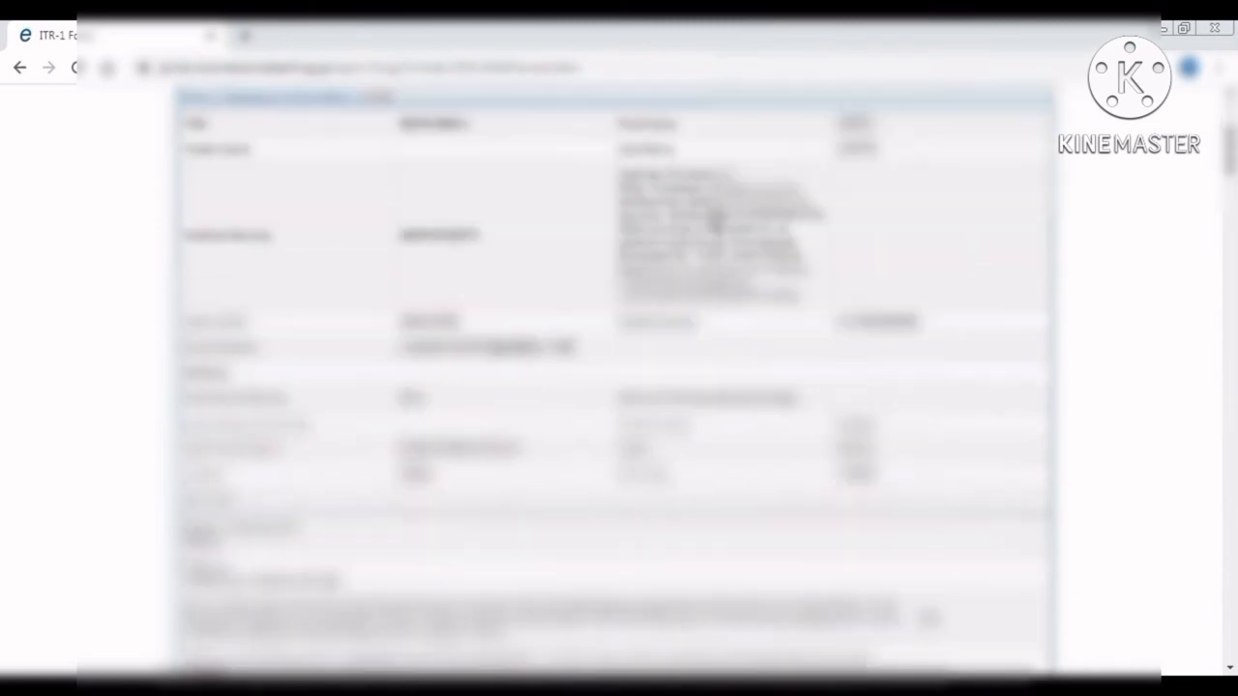
{"action": "scroll", "coordinate": [714, 223], "scroll_direction": "down", "scroll_amount": 15}
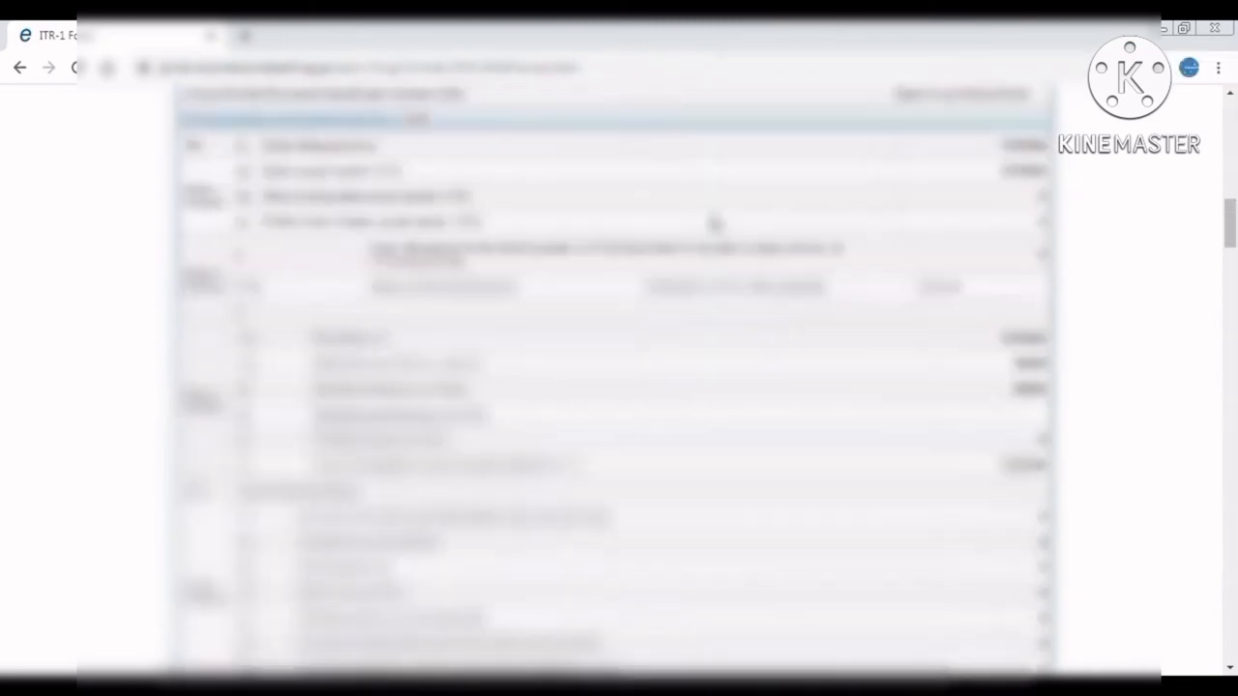
{"action": "scroll", "coordinate": [714, 222], "scroll_direction": "down", "scroll_amount": 10}
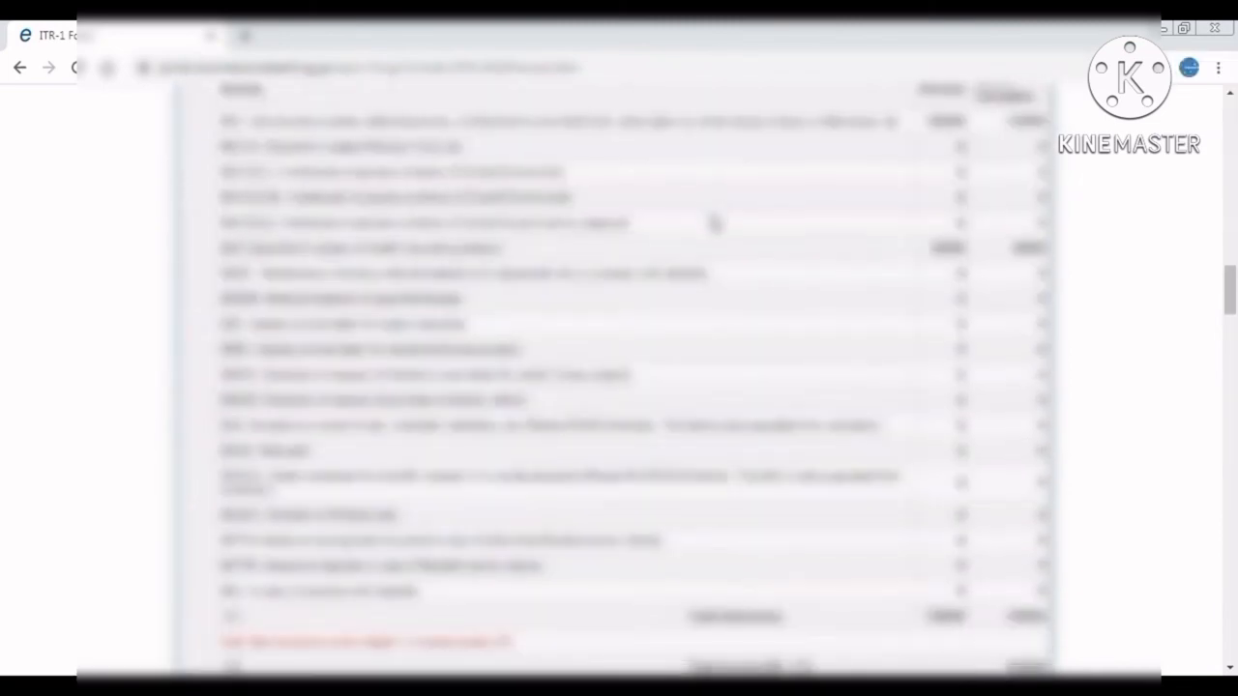
{"action": "scroll", "coordinate": [714, 223], "scroll_direction": "down", "scroll_amount": 8}
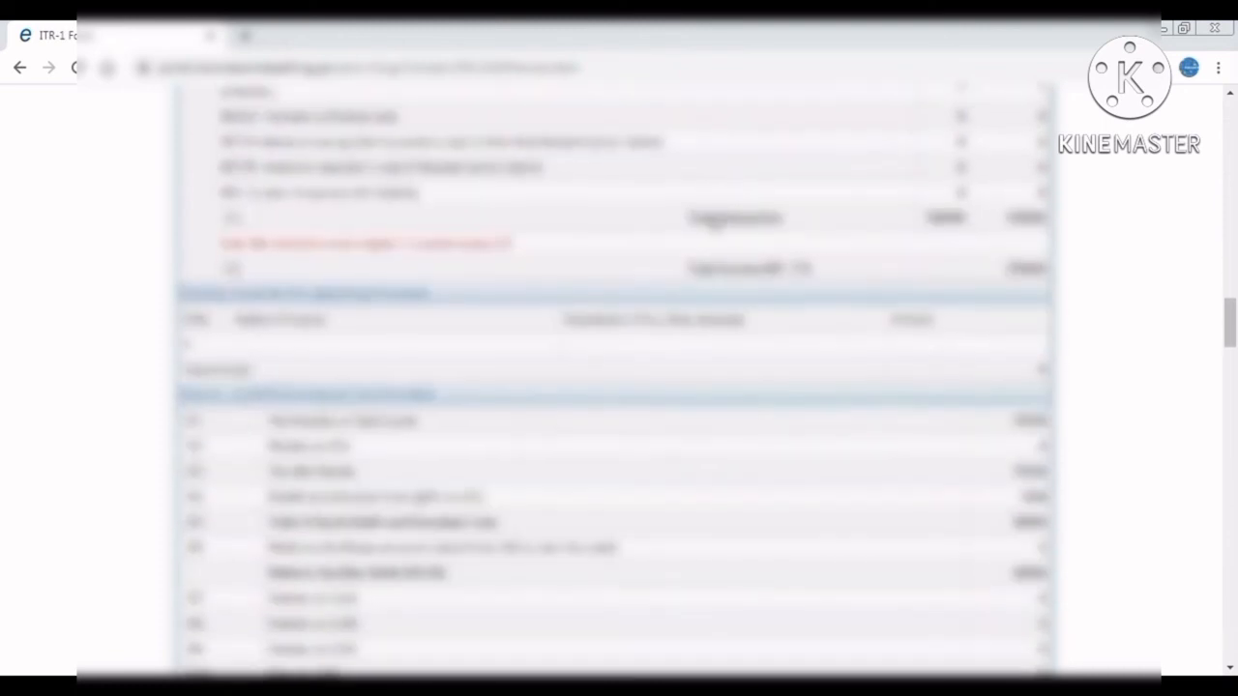
{"action": "scroll", "coordinate": [714, 222], "scroll_direction": "down", "scroll_amount": 2}
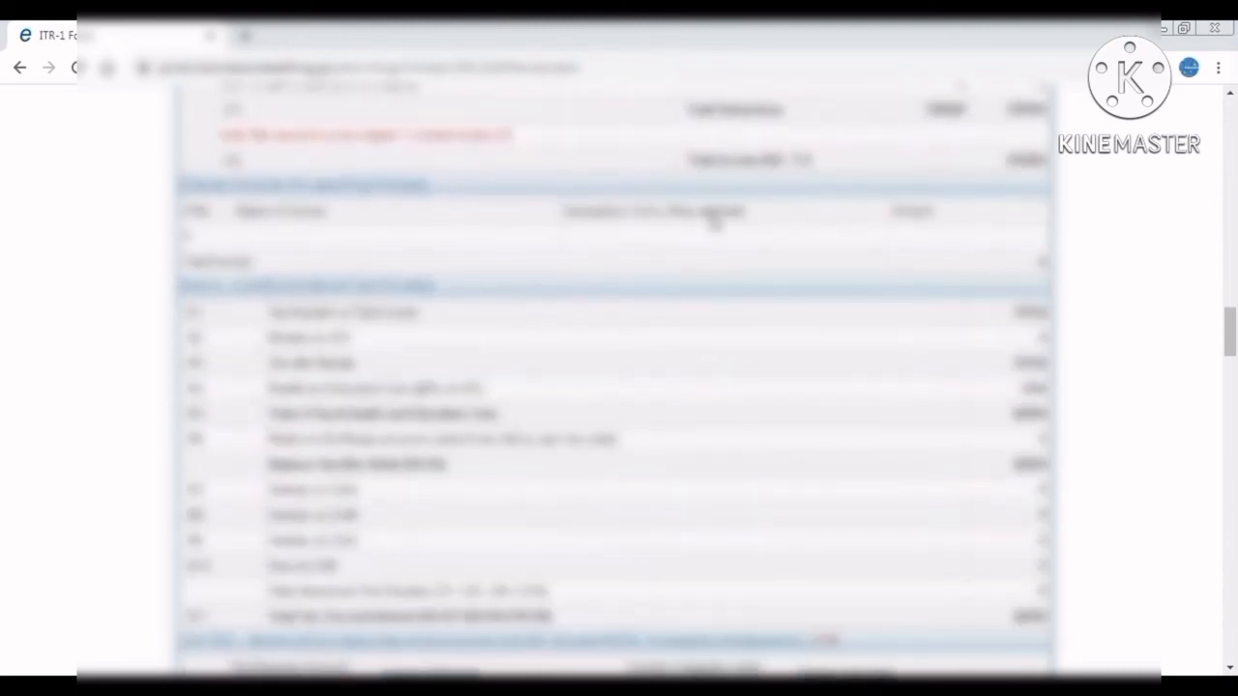
{"action": "scroll", "coordinate": [714, 222], "scroll_direction": "down", "scroll_amount": 9}
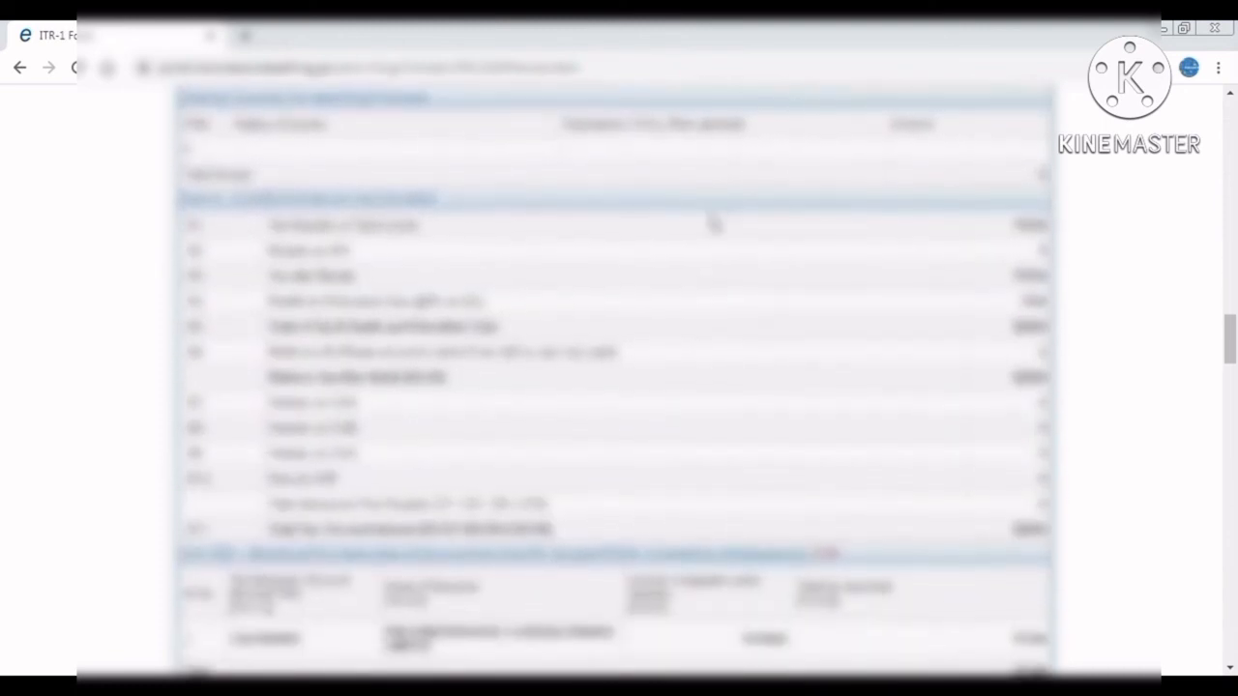
{"action": "scroll", "coordinate": [714, 222], "scroll_direction": "down", "scroll_amount": 10}
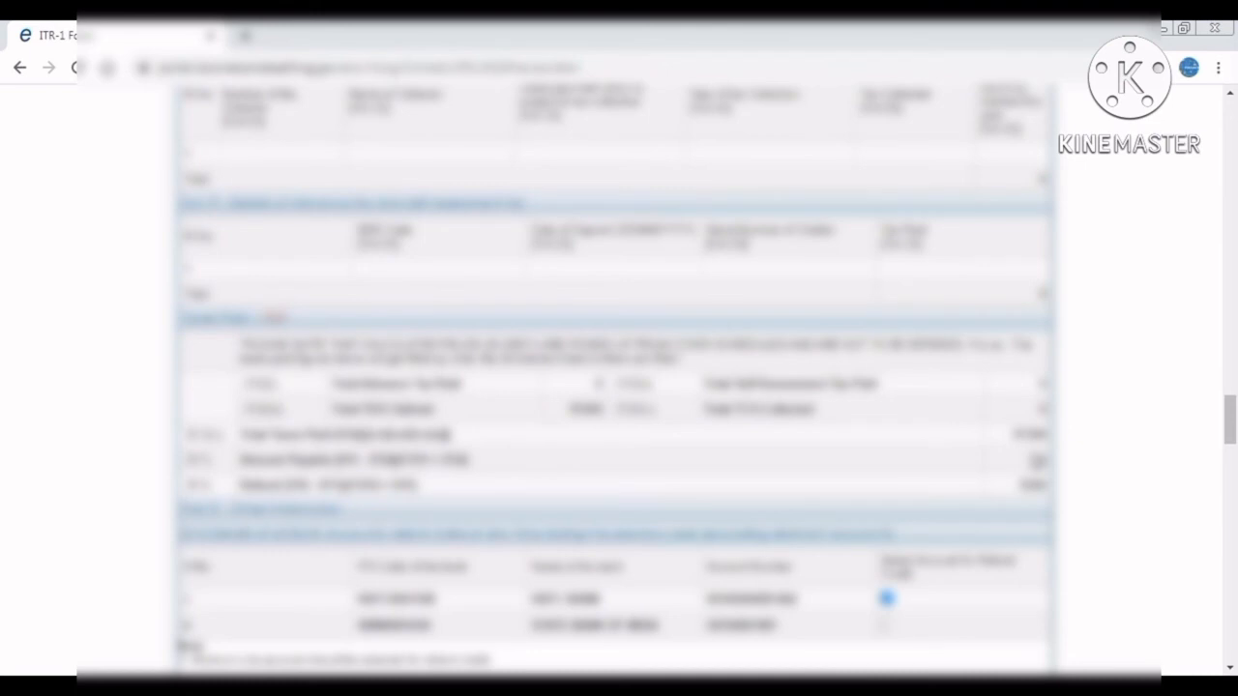
{"action": "left_click_drag", "start_coordinate": [1231, 432], "coordinate": [1231, 106]}
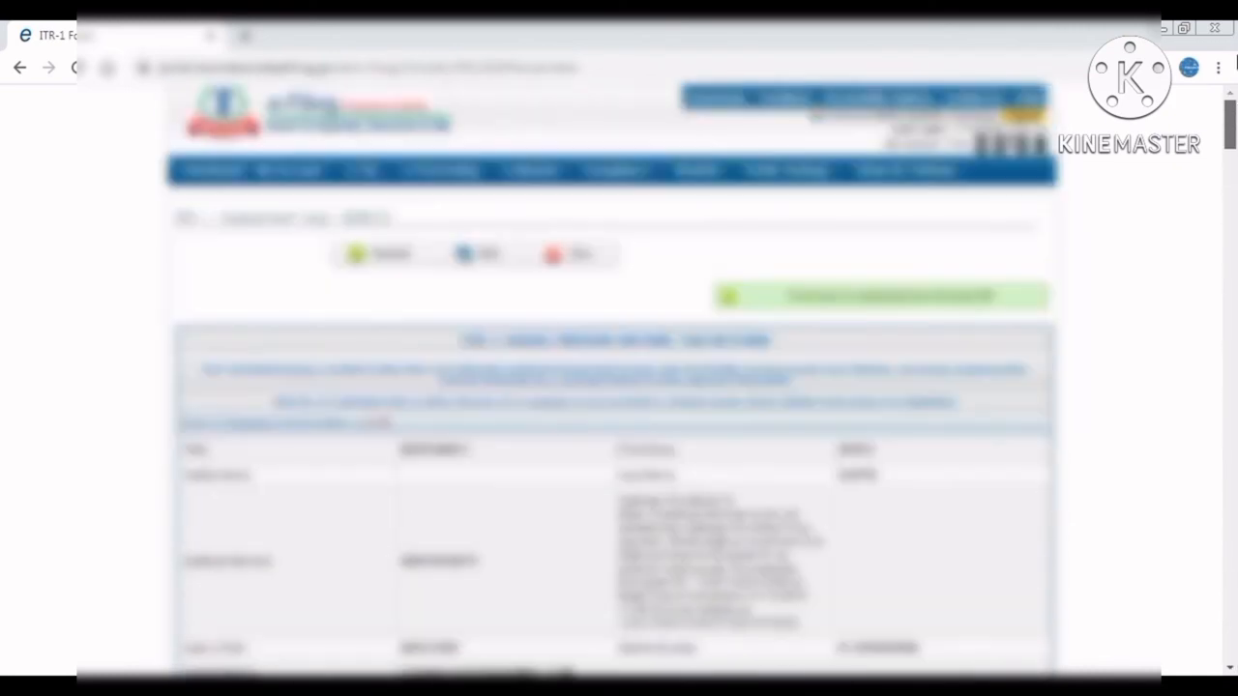
Exit the ITR-1 form and log out of the e-Filing portal.
{"action": "left_click", "coordinate": [572, 253]}
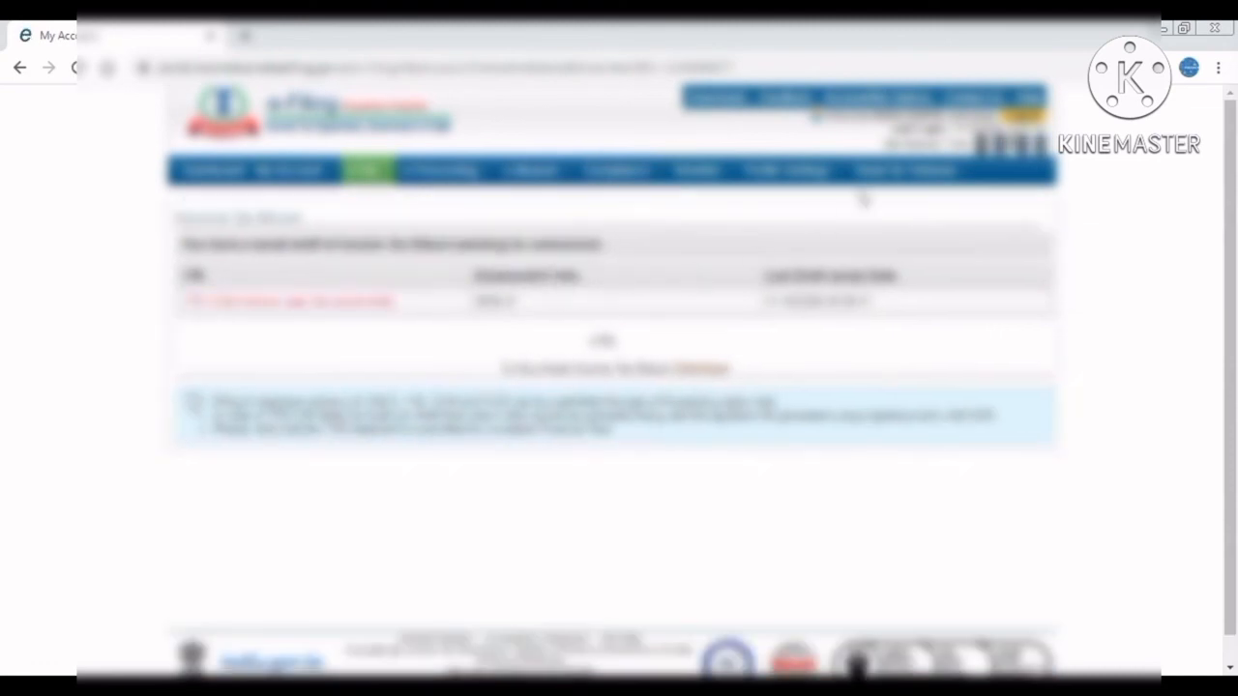
{"action": "left_click", "coordinate": [1023, 117]}
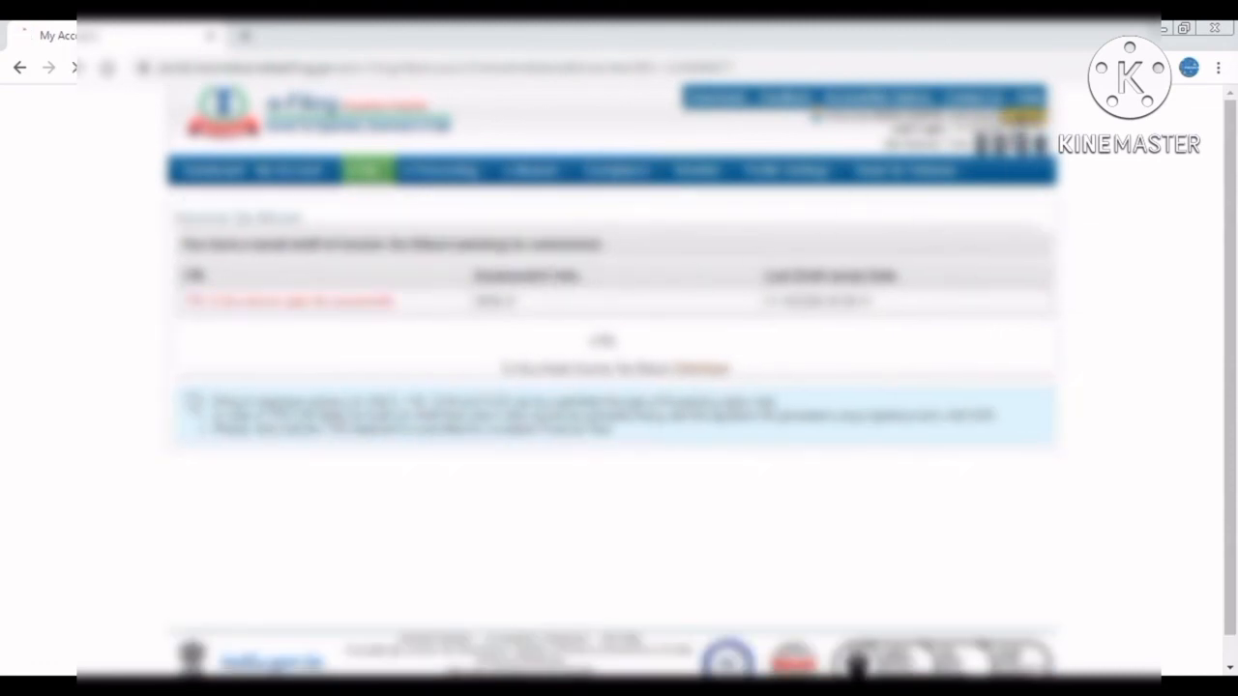